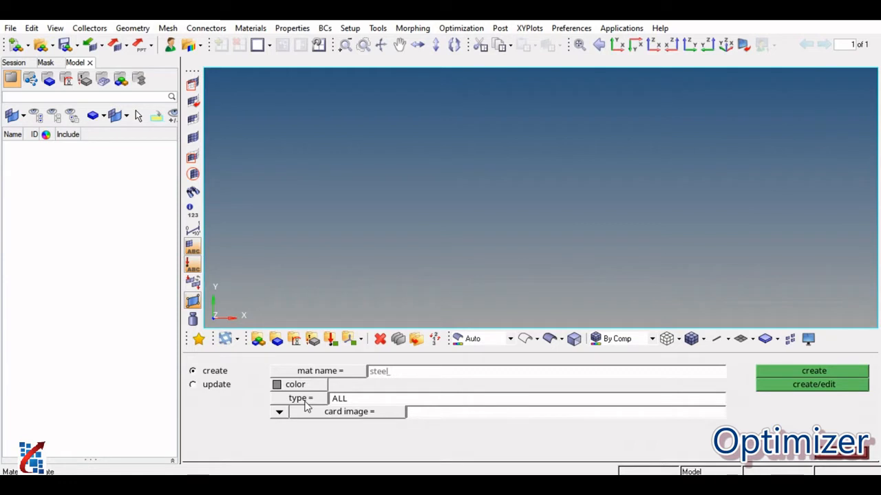
Give the steel material type ISOTROPIC and card image MAT1, and create it with its card open for editing.
{"action": "left_click", "coordinate": [354, 415]}
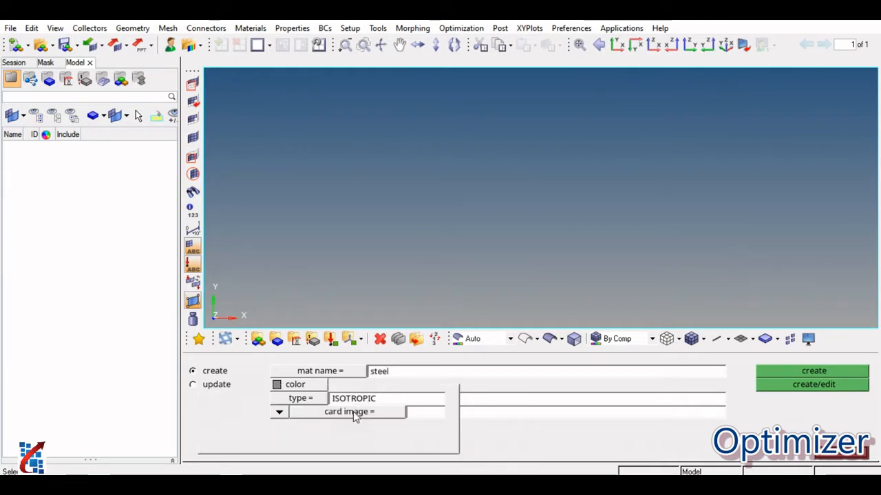
{"action": "left_click", "coordinate": [406, 417]}
{"action": "left_click", "coordinate": [410, 413]}
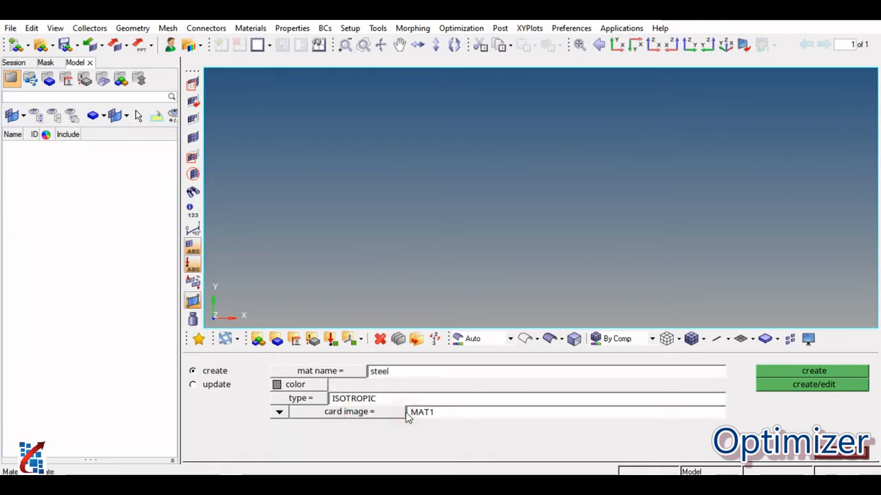
{"action": "left_click", "coordinate": [814, 387]}
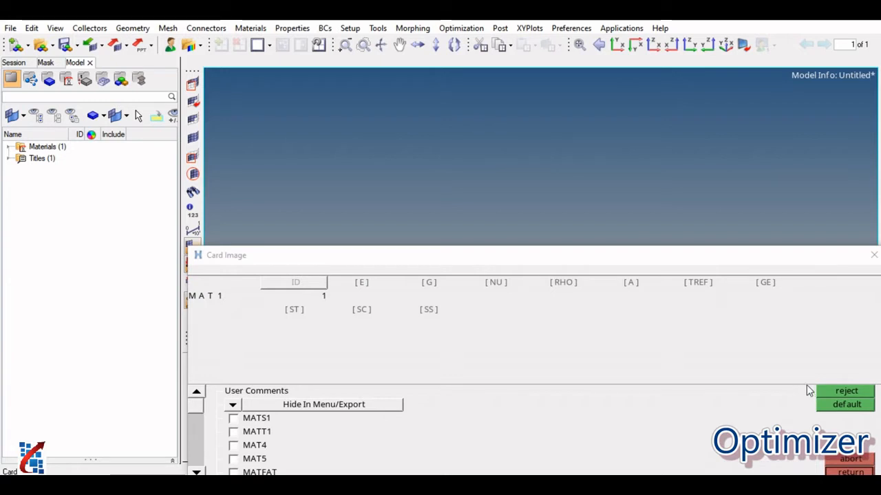
Set the steel material's E to 2.1e4 and NU to 0.35, and check the stored material values.
{"action": "left_click", "coordinate": [363, 282]}
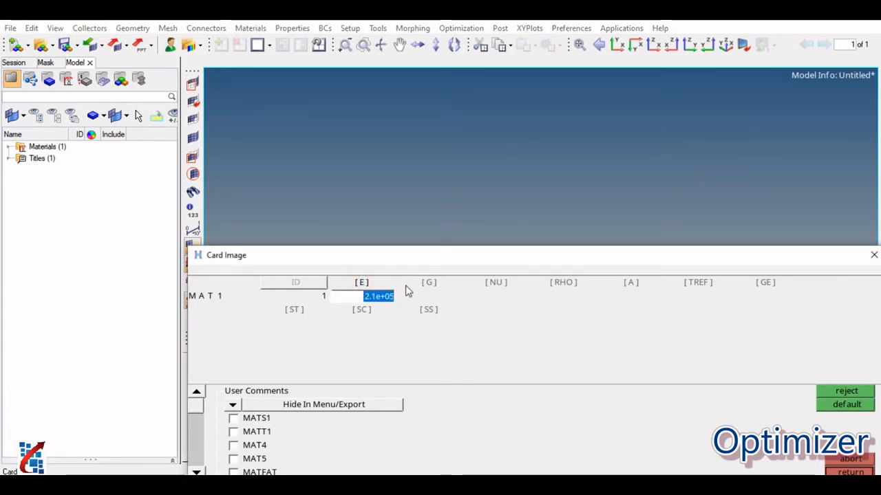
{"action": "left_click", "coordinate": [495, 282]}
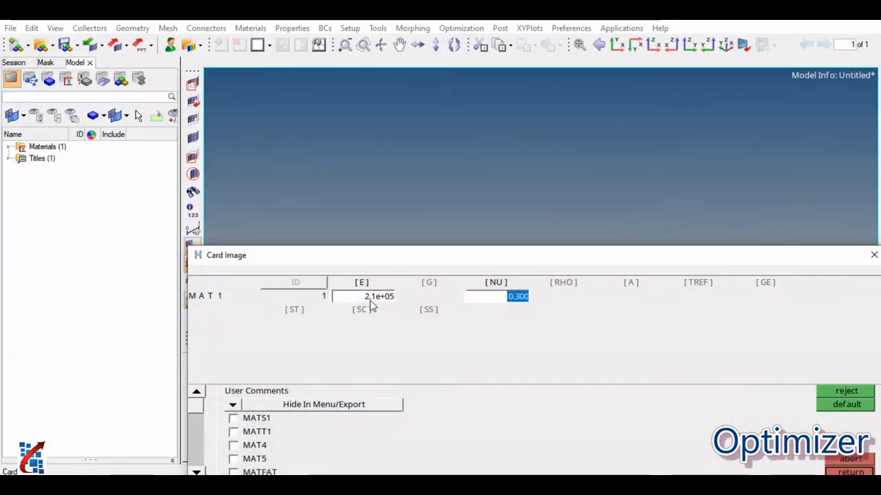
{"action": "left_click", "coordinate": [369, 301]}
{"action": "type", "text": "2."}
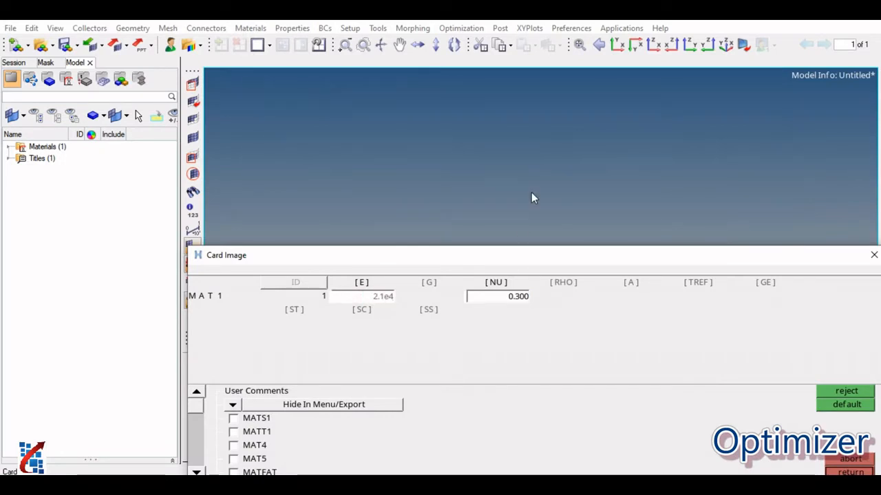
{"action": "left_click", "coordinate": [521, 296]}
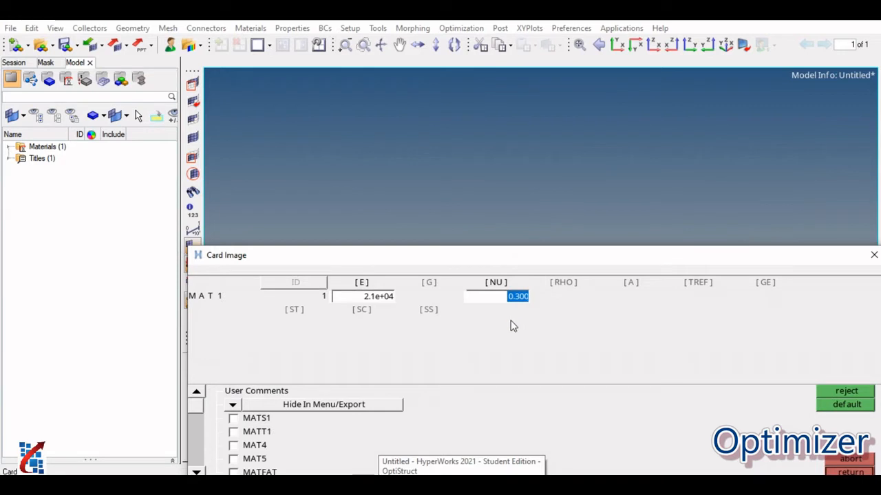
{"action": "type", "text": "0.35"}
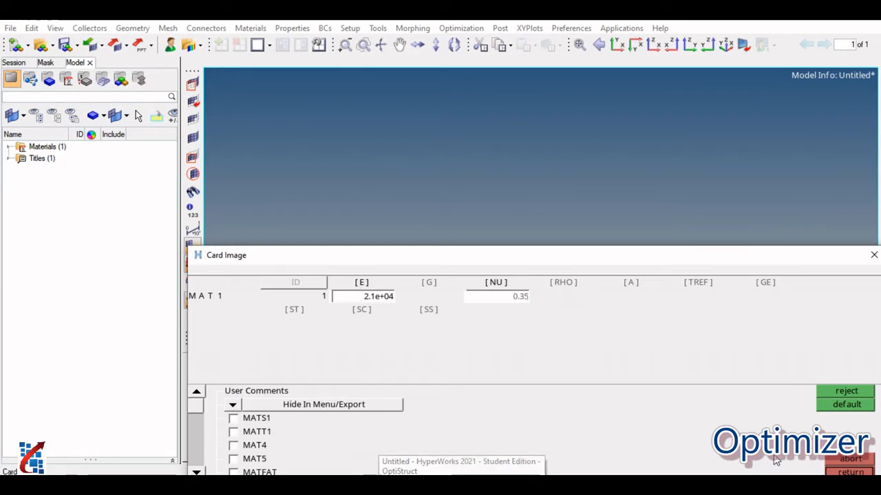
{"action": "left_click", "coordinate": [861, 473]}
{"action": "left_click", "coordinate": [857, 472]}
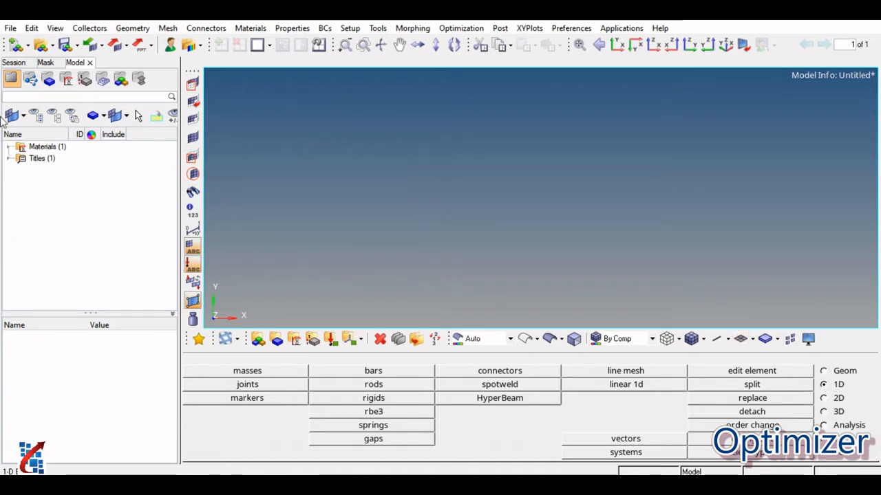
{"action": "left_click", "coordinate": [43, 146]}
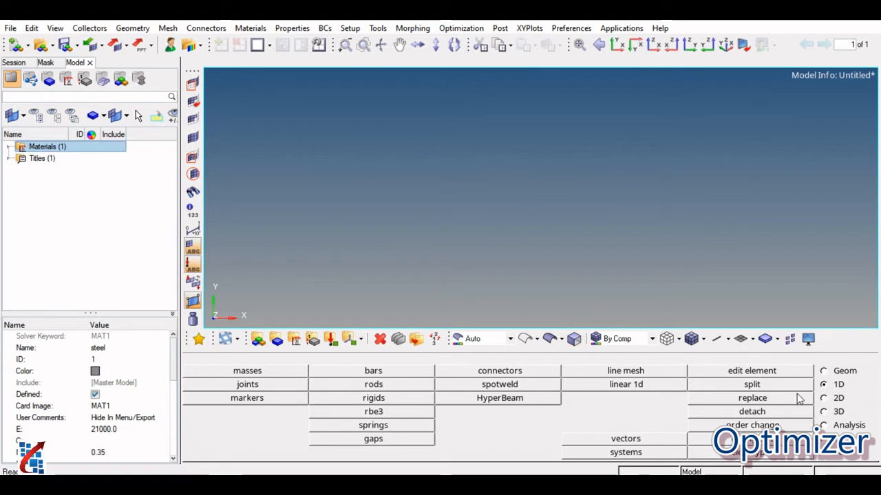
Create a standard thinwalled box beam section from the HYPER BEAM library.
{"action": "left_click", "coordinate": [837, 383]}
{"action": "left_click", "coordinate": [507, 399]}
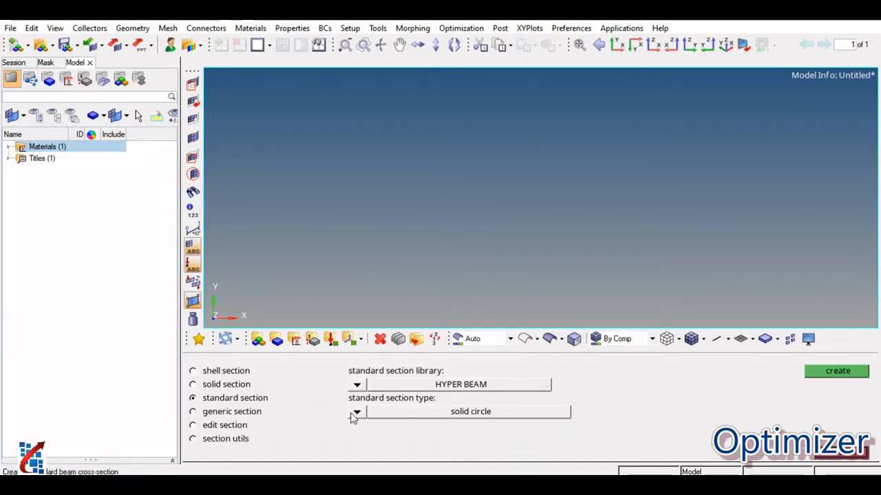
{"action": "left_click", "coordinate": [356, 412]}
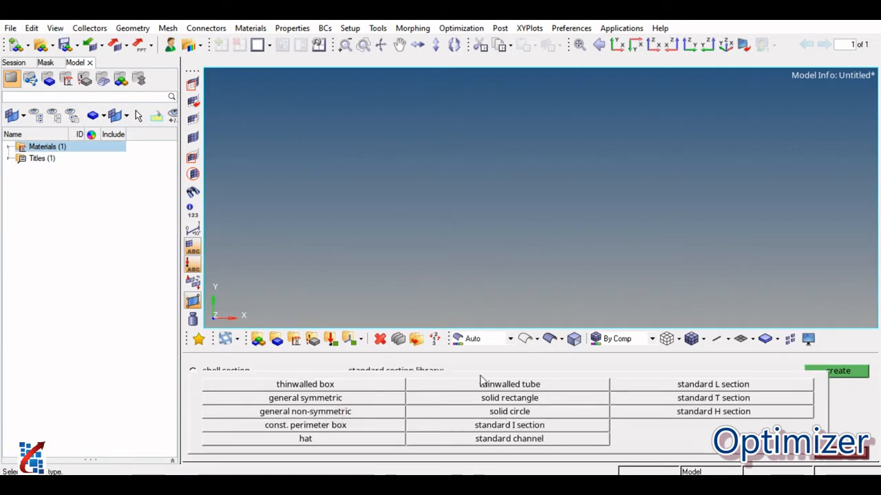
{"action": "left_click", "coordinate": [344, 386]}
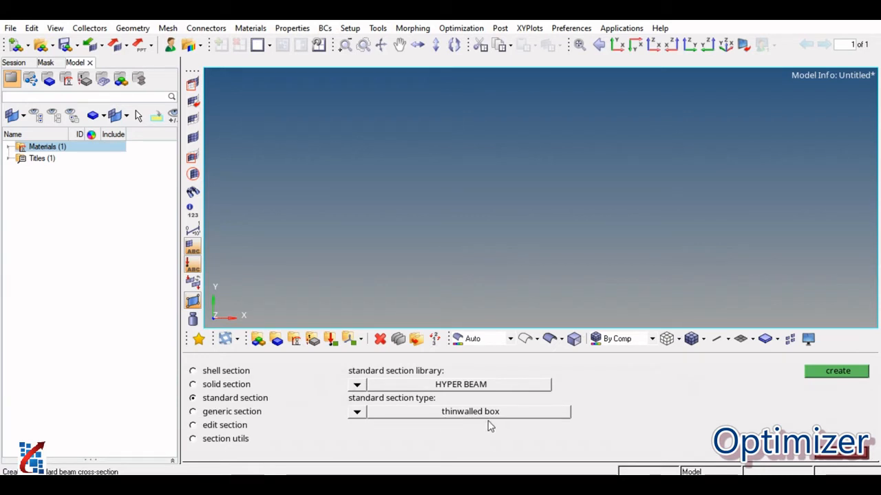
{"action": "left_click", "coordinate": [856, 374]}
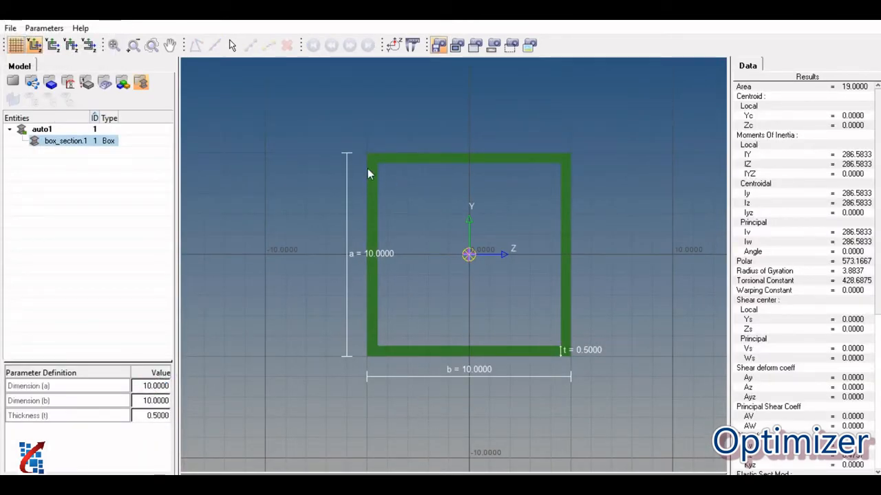
Set the box section's dimensions a and b to 100 and thickness t to 10, and return to the model.
{"action": "left_click", "coordinate": [161, 386]}
{"action": "type", "text": "100"}
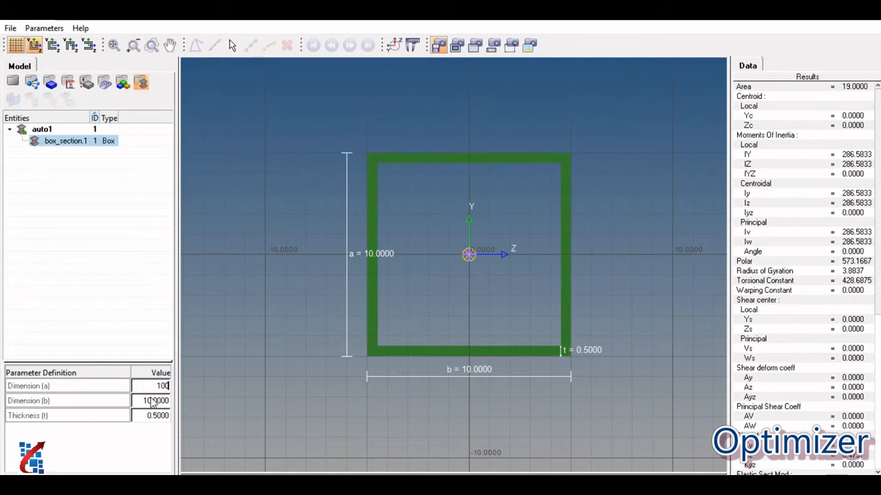
{"action": "key", "text": "Return"}
{"action": "left_click", "coordinate": [148, 402]}
{"action": "type", "text": "100"}
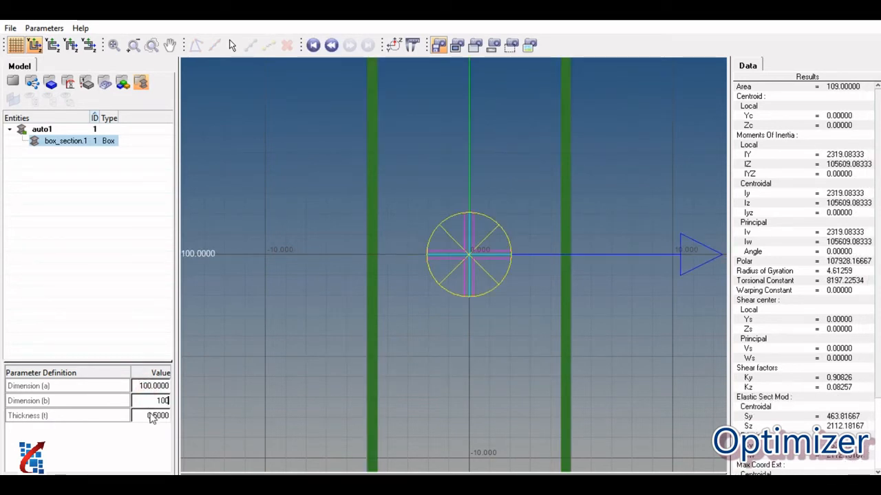
{"action": "left_click", "coordinate": [152, 417]}
{"action": "type", "text": "10"}
{"action": "left_click", "coordinate": [153, 406]}
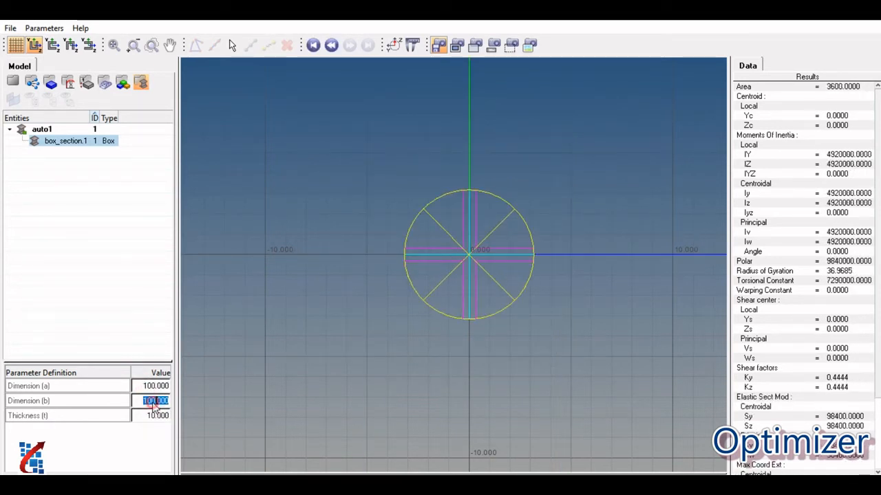
{"action": "left_click", "coordinate": [124, 82]}
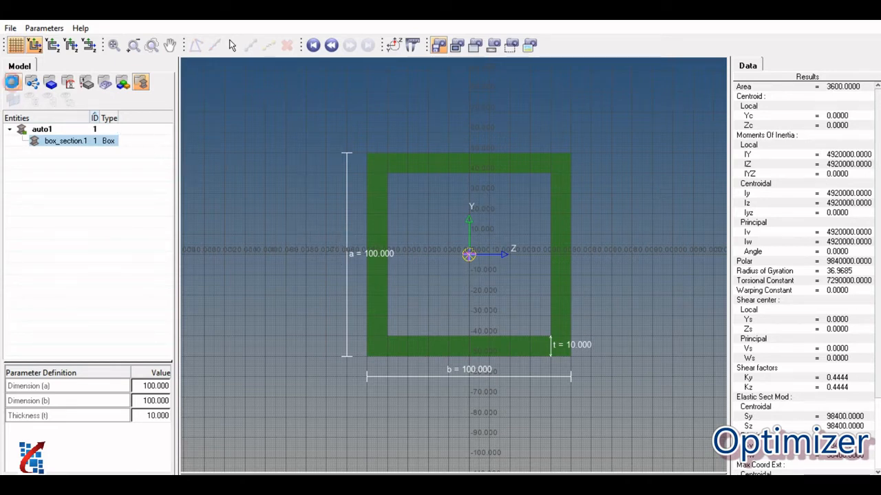
{"action": "left_click", "coordinate": [12, 82]}
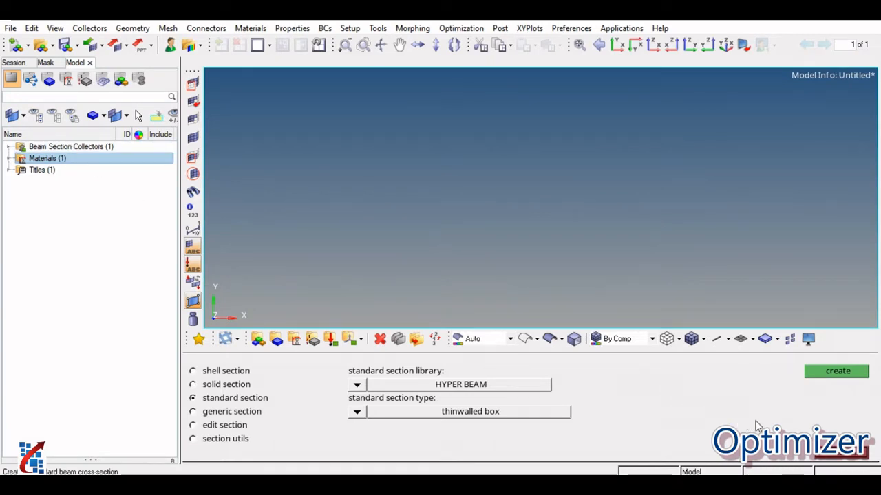
{"action": "left_click", "coordinate": [844, 456]}
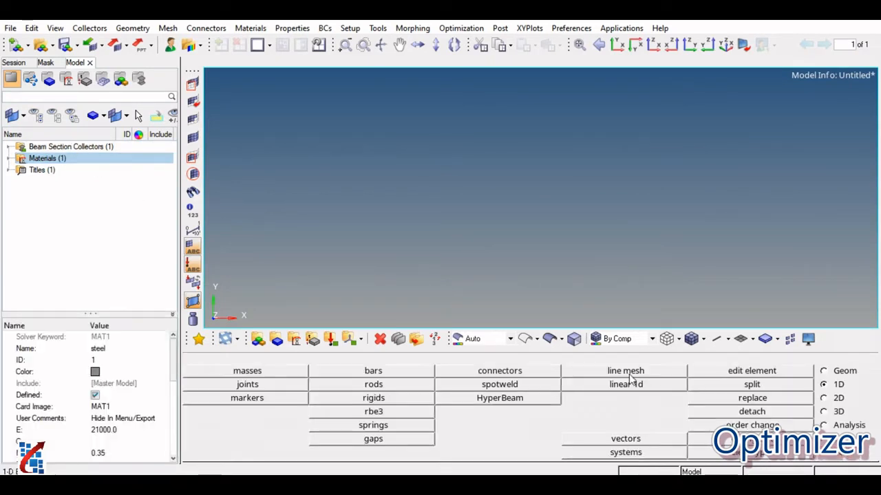
Define a new property named rod1 with type 1D and card image PROD.
{"action": "left_click", "coordinate": [313, 340]}
{"action": "left_click", "coordinate": [397, 372]}
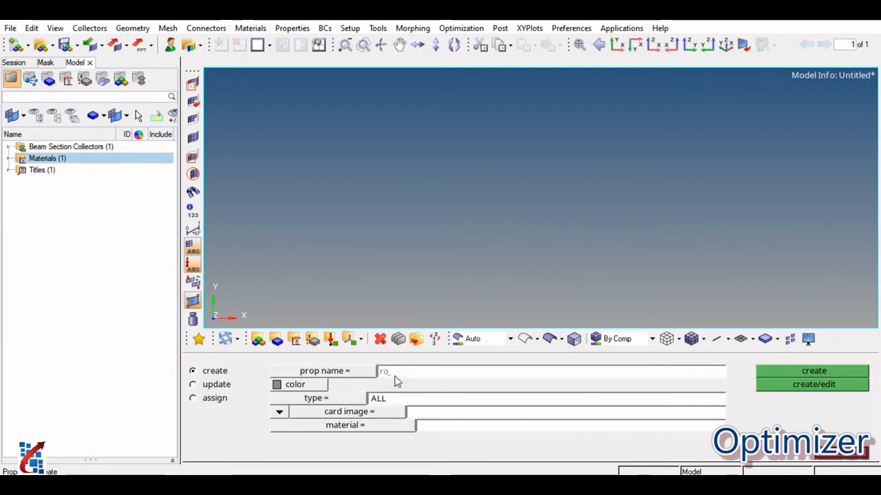
{"action": "type", "text": "rod1"}
{"action": "left_click", "coordinate": [331, 400]}
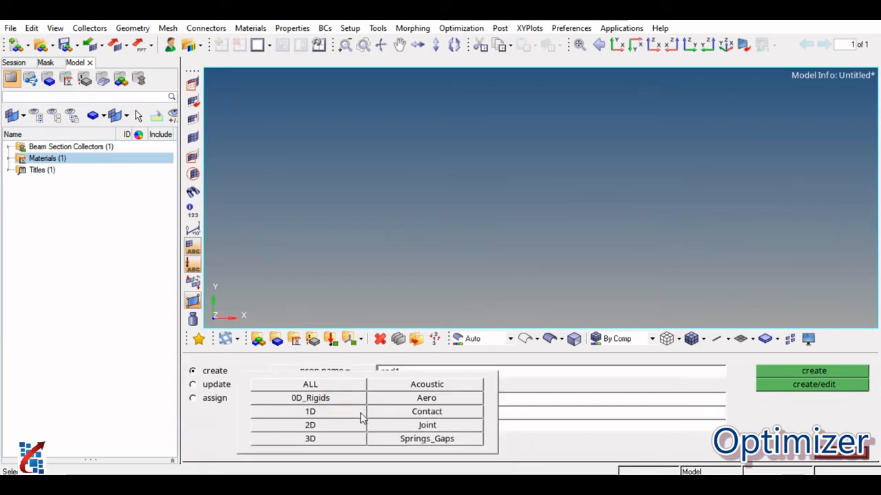
{"action": "left_click", "coordinate": [345, 412]}
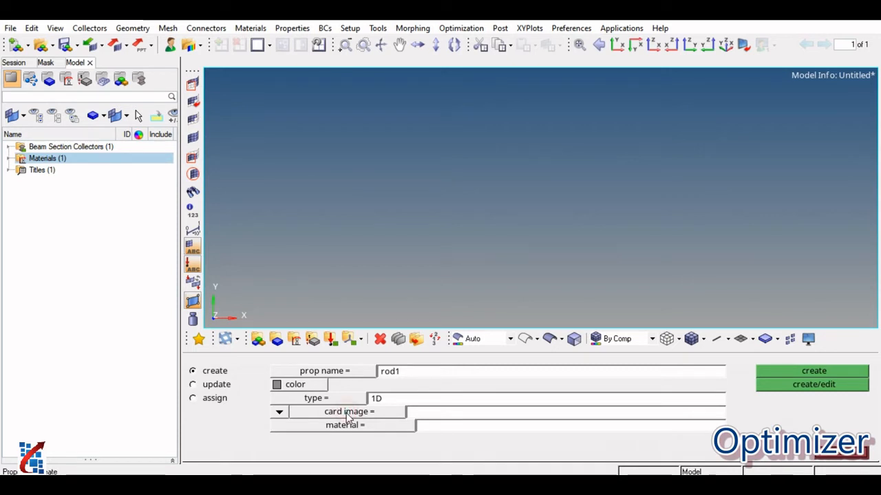
{"action": "left_click", "coordinate": [348, 413]}
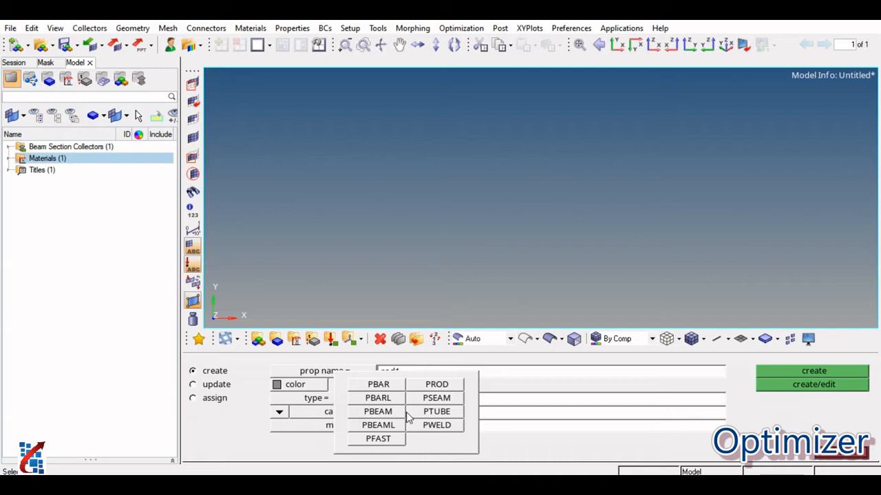
{"action": "left_click", "coordinate": [436, 384]}
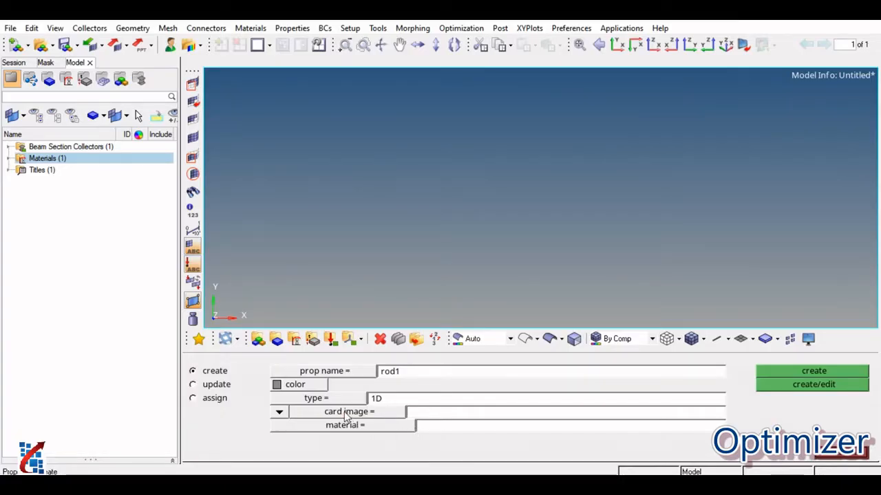
{"action": "left_click", "coordinate": [346, 413]}
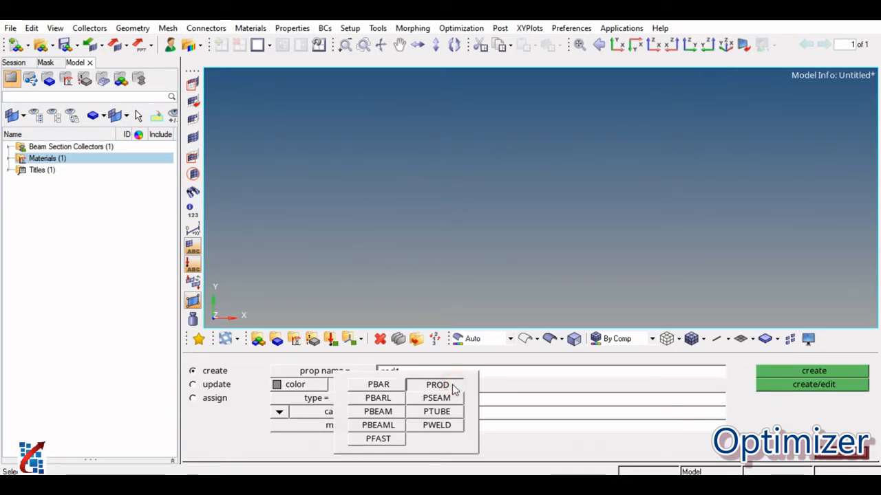
{"action": "left_click", "coordinate": [437, 385]}
Assign the steel material and the box_section.1 beam section to the rod1 property and create it.
{"action": "left_click", "coordinate": [390, 426]}
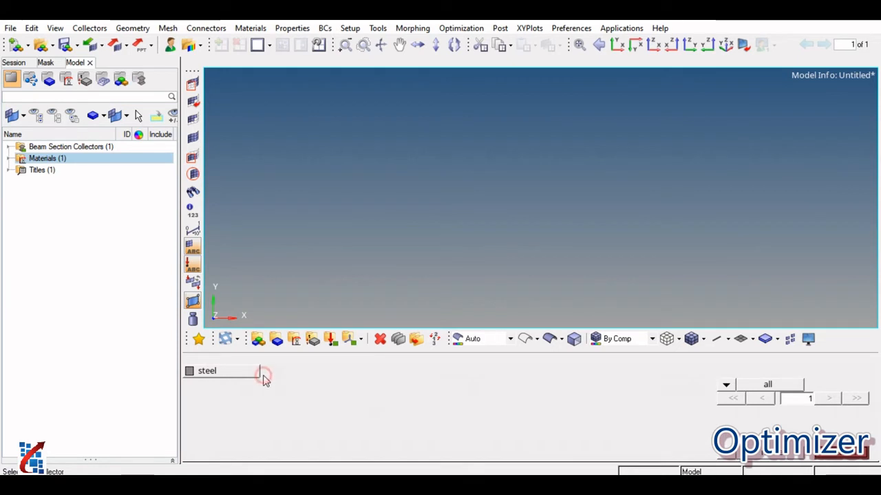
{"action": "left_click", "coordinate": [231, 370]}
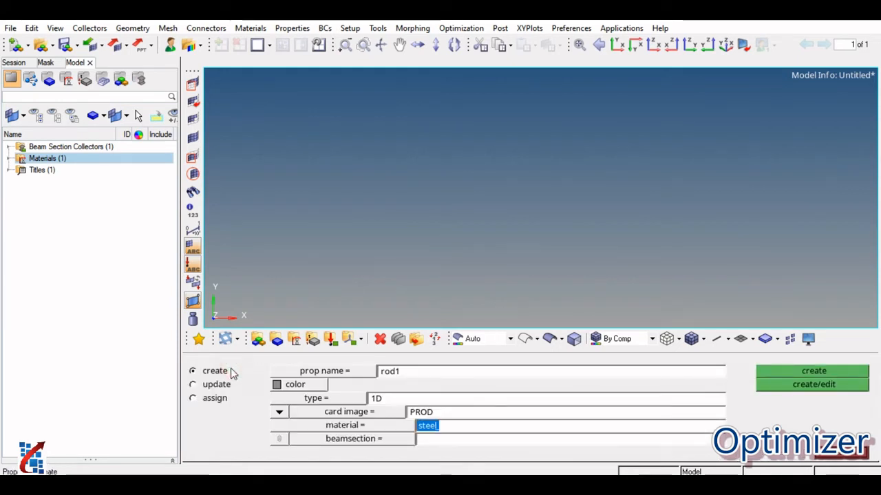
{"action": "left_click", "coordinate": [410, 441]}
{"action": "left_click", "coordinate": [273, 373]}
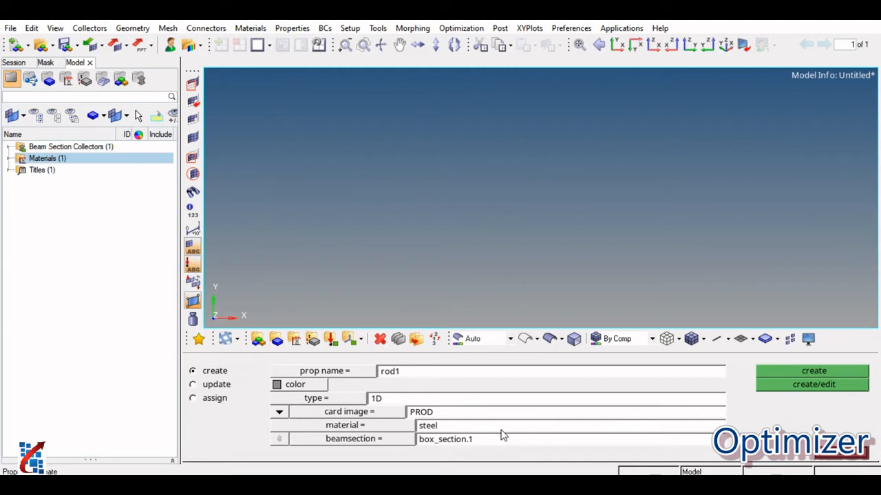
{"action": "left_click", "coordinate": [819, 385]}
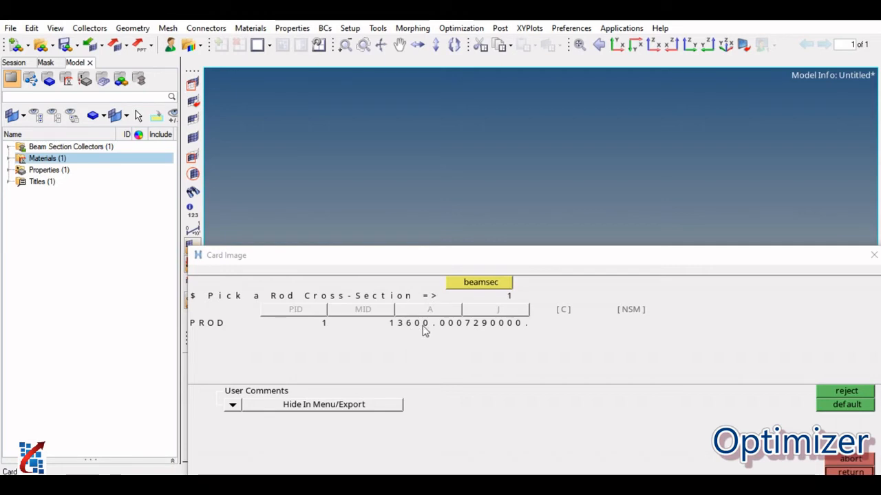
{"action": "left_click", "coordinate": [852, 472]}
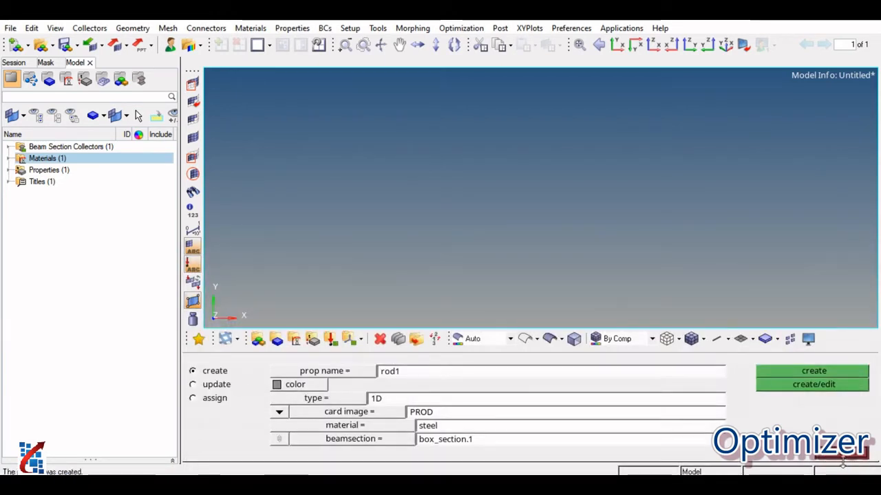
{"action": "left_click", "coordinate": [849, 468]}
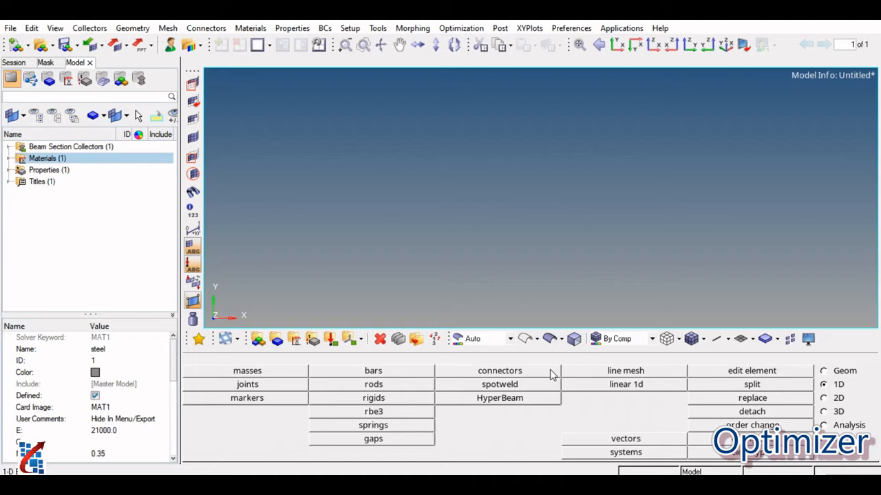
Create a node at the origin with x, y and z set to 0.
{"action": "left_click", "coordinate": [823, 370]}
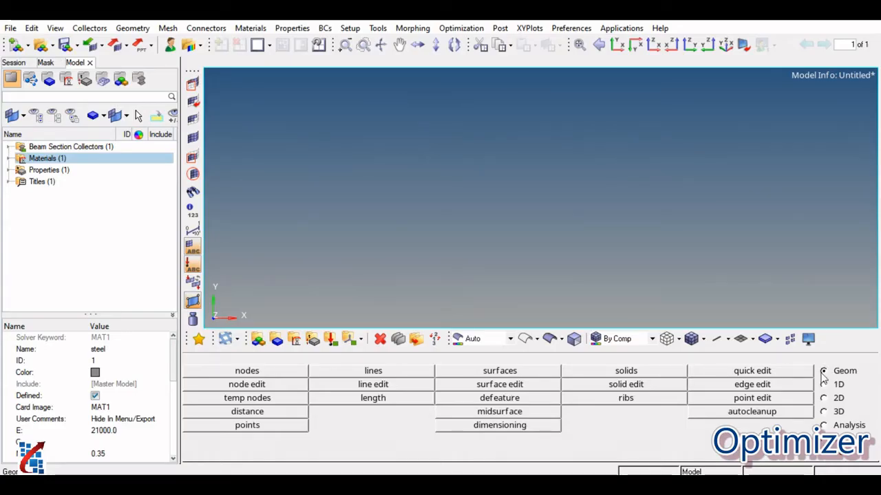
{"action": "left_click", "coordinate": [281, 370]}
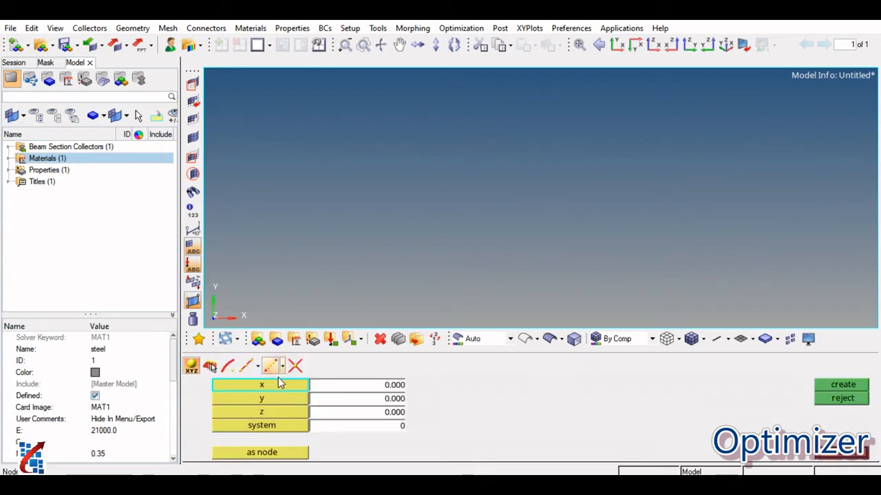
{"action": "left_click", "coordinate": [822, 386]}
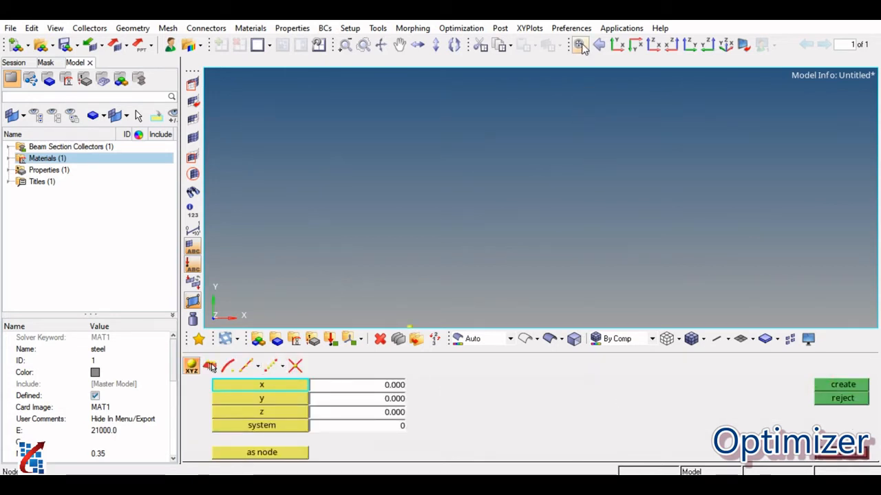
Create a second node with x set to 800 and y and z at 0.
{"action": "left_click", "coordinate": [540, 198]}
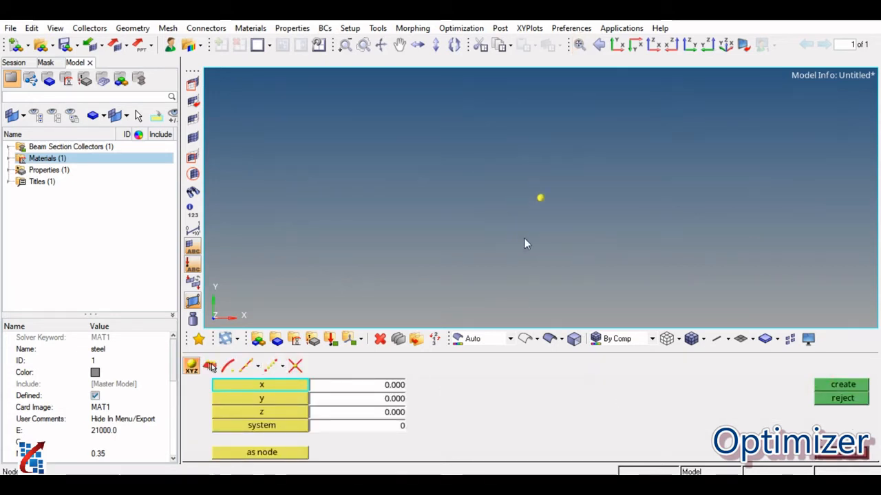
{"action": "left_click", "coordinate": [367, 389]}
{"action": "type", "text": "800"}
{"action": "key", "text": "Return"}
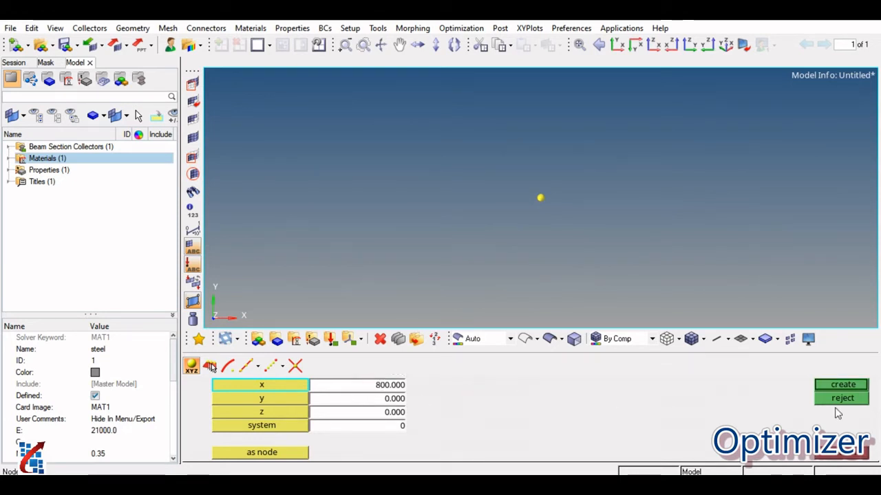
{"action": "left_click", "coordinate": [841, 385]}
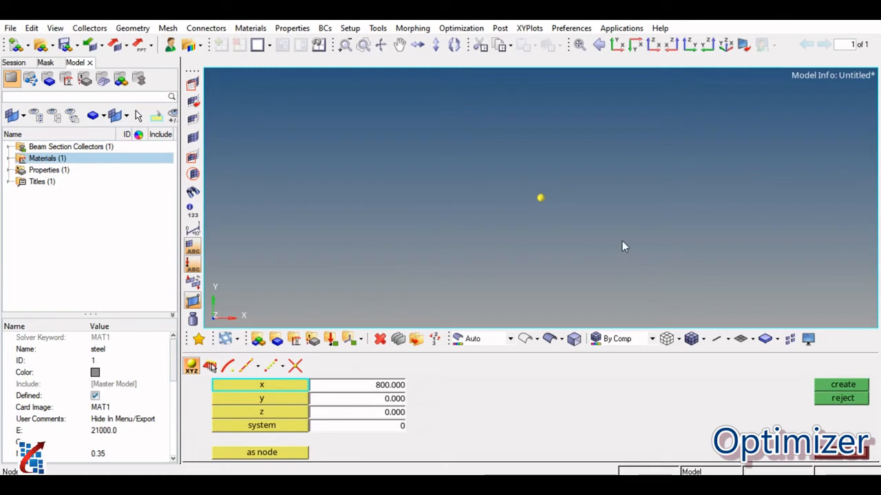
{"action": "left_click", "coordinate": [614, 183]}
{"action": "key", "text": "f"}
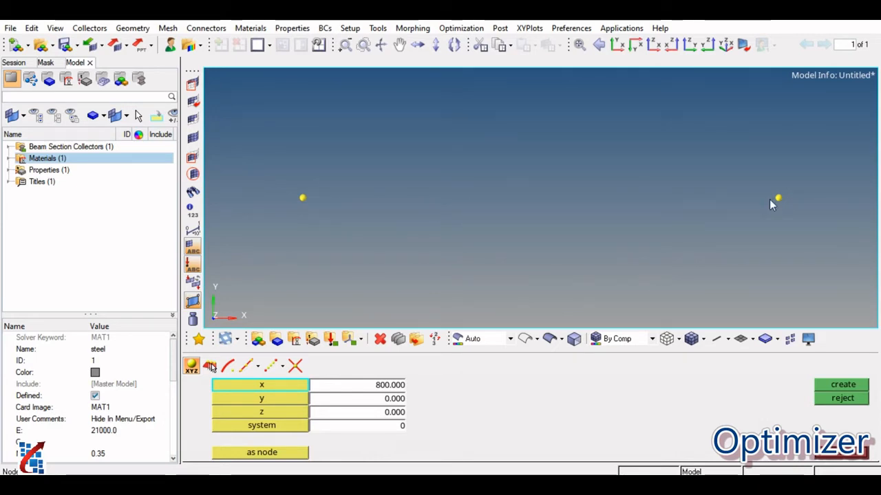
{"action": "left_click", "coordinate": [438, 483]}
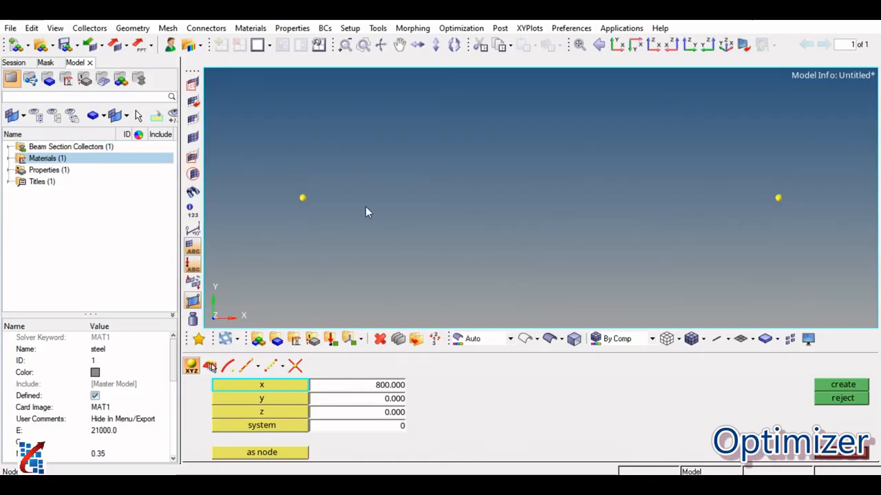
{"action": "left_click", "coordinate": [837, 457]}
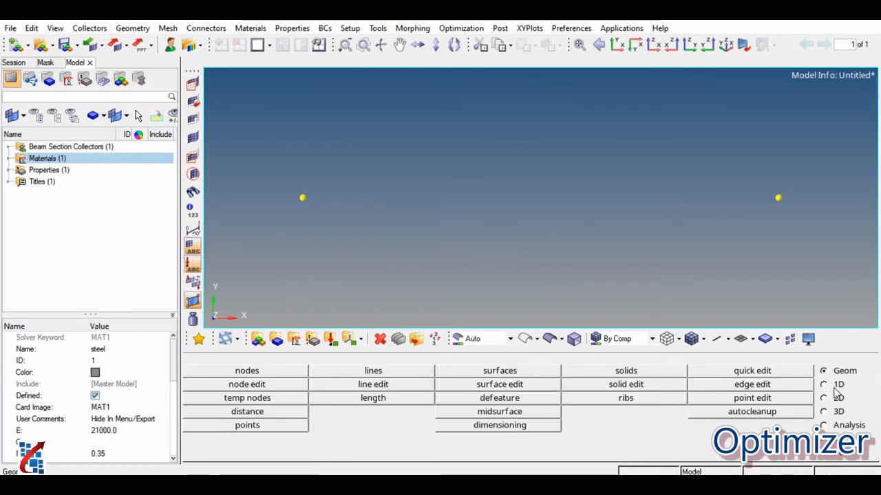
Create a 1D rod element of type CROD with the rod1 property between the origin node and the node at x = 800.
{"action": "left_click", "coordinate": [833, 387]}
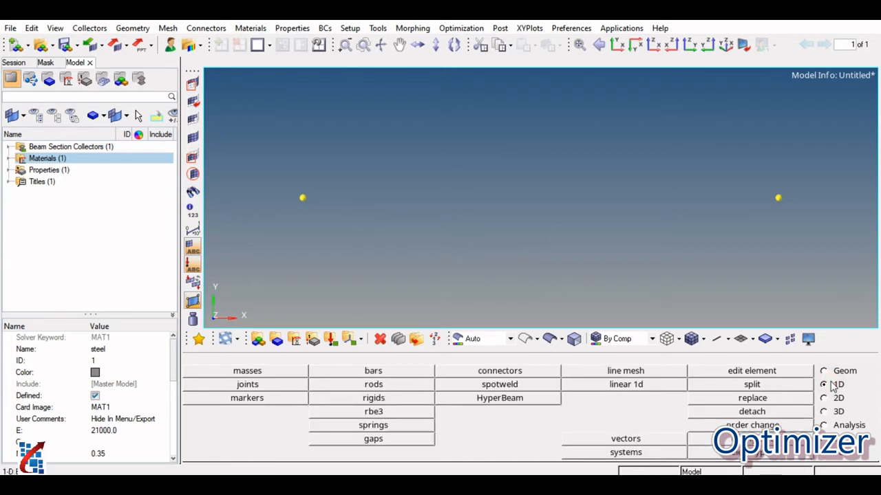
{"action": "left_click", "coordinate": [374, 387]}
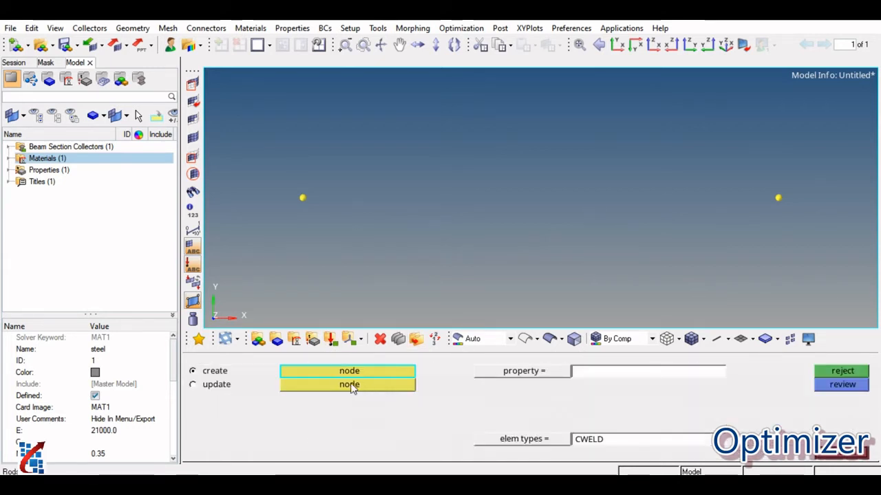
{"action": "left_click", "coordinate": [521, 372]}
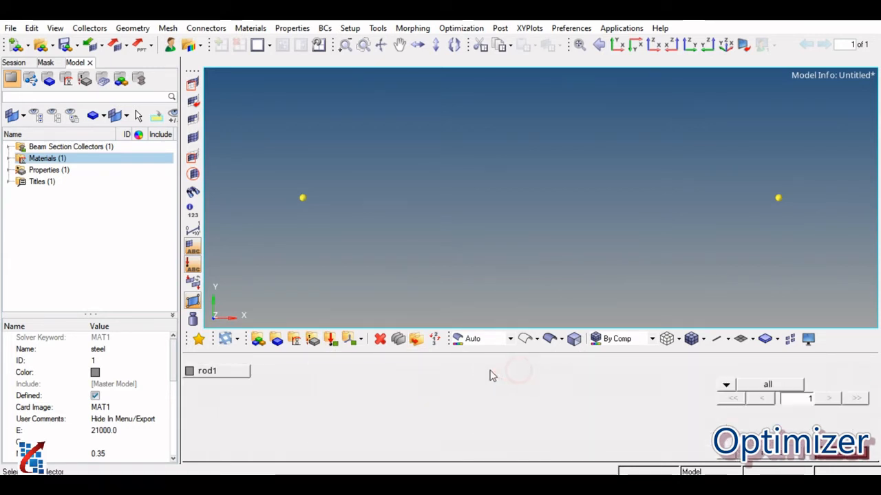
{"action": "left_click", "coordinate": [210, 372]}
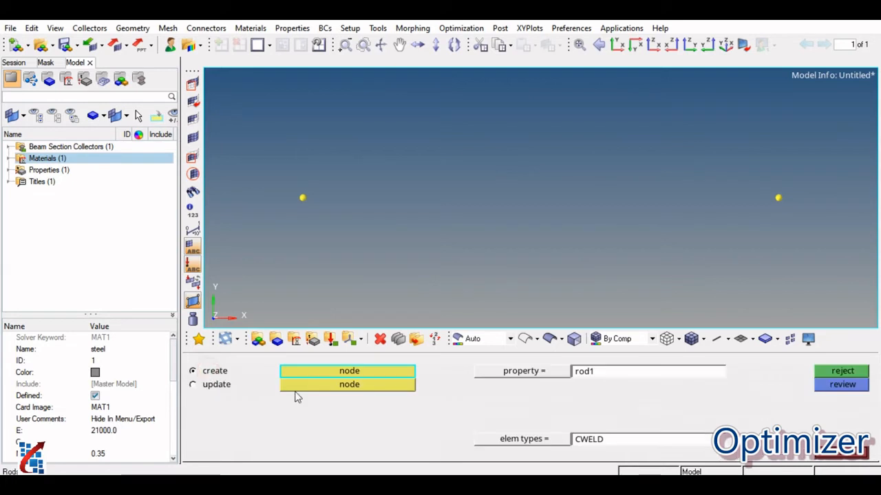
{"action": "left_click", "coordinate": [530, 439]}
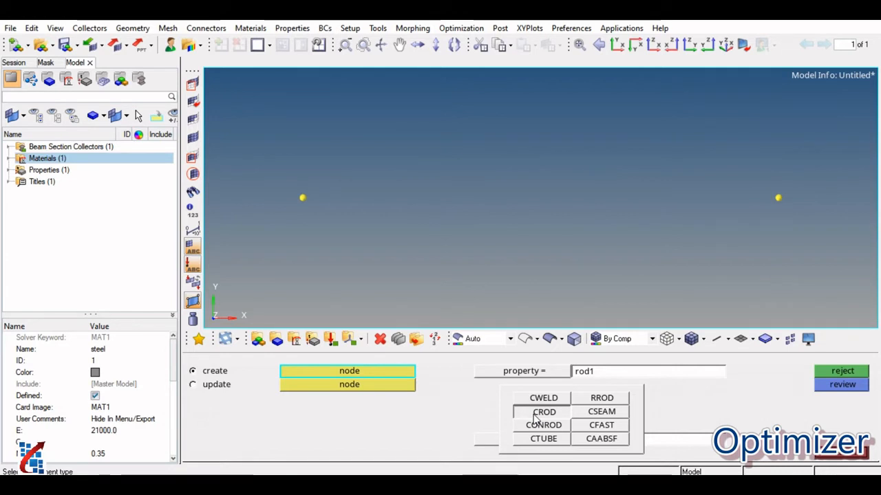
{"action": "left_click", "coordinate": [542, 412]}
{"action": "left_click", "coordinate": [300, 198]}
{"action": "left_click", "coordinate": [778, 198]}
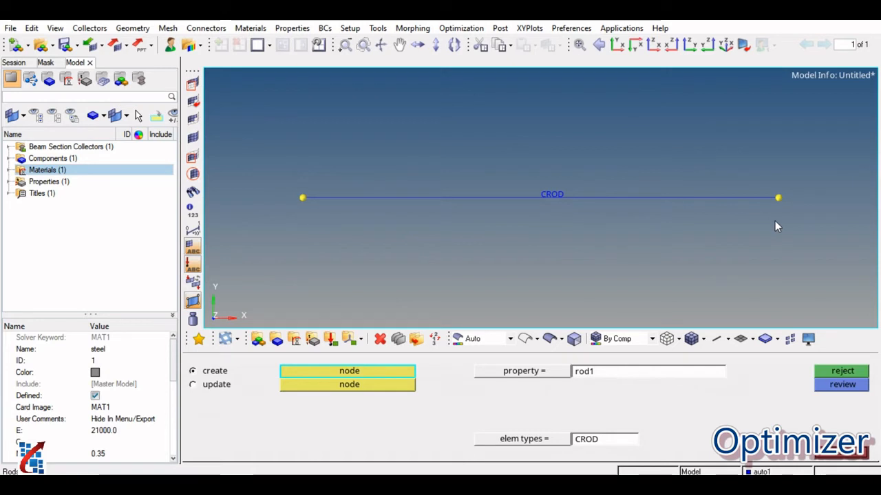
{"action": "left_click", "coordinate": [839, 456]}
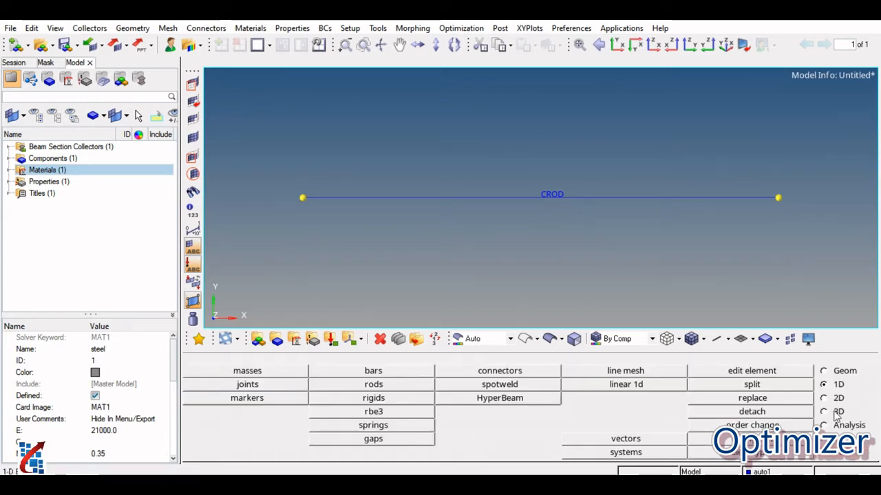
Clear all temporary node markers from the model and display the attributes of the rod's component.
{"action": "left_click", "coordinate": [823, 371]}
{"action": "left_click", "coordinate": [256, 400]}
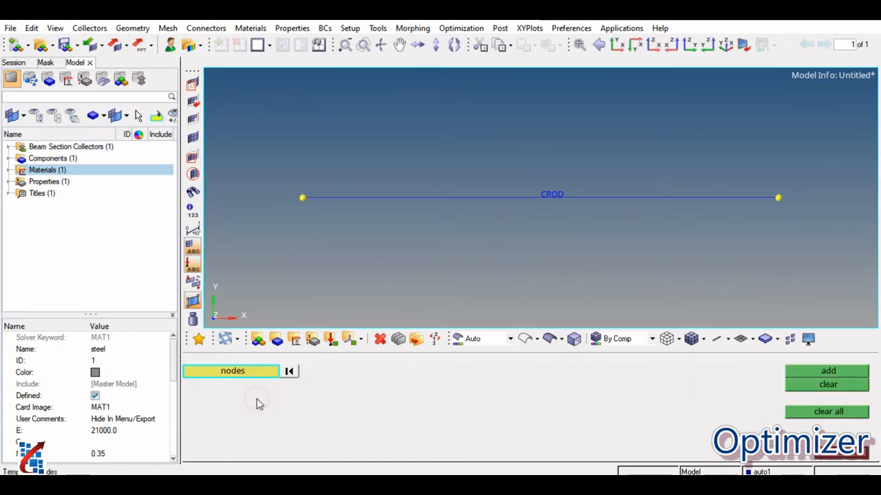
{"action": "left_click", "coordinate": [836, 415]}
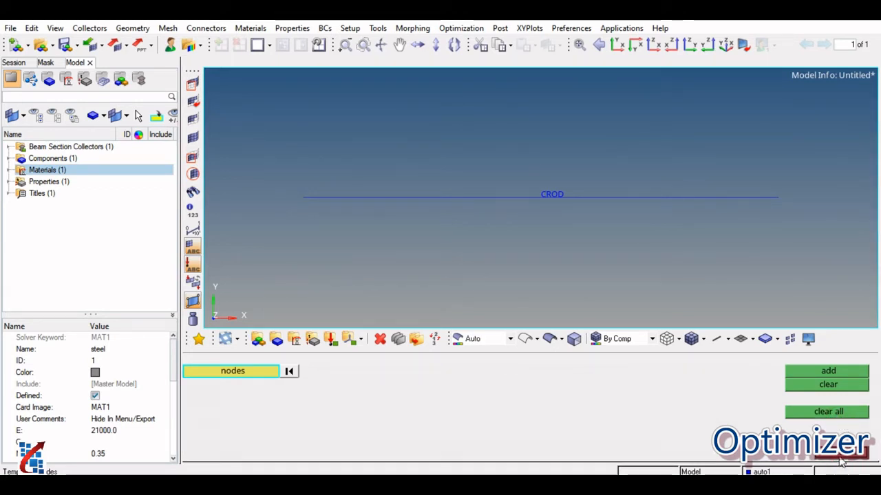
{"action": "left_click", "coordinate": [58, 159]}
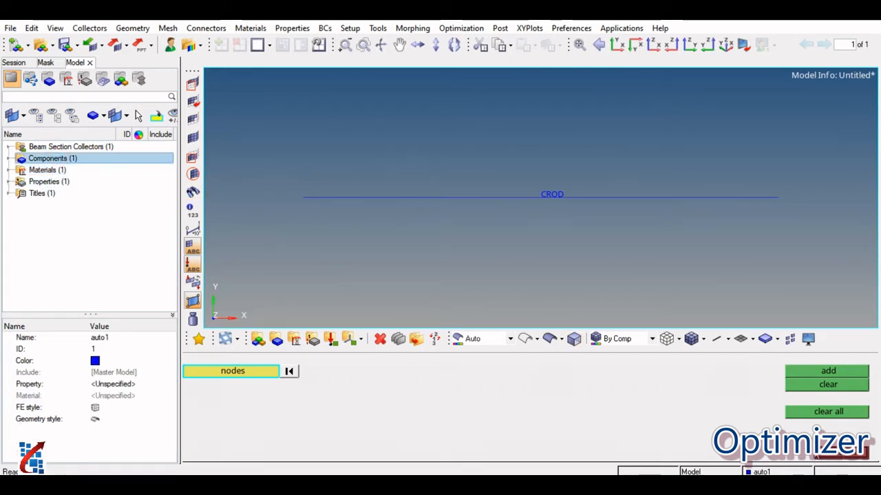
{"action": "left_click", "coordinate": [834, 455]}
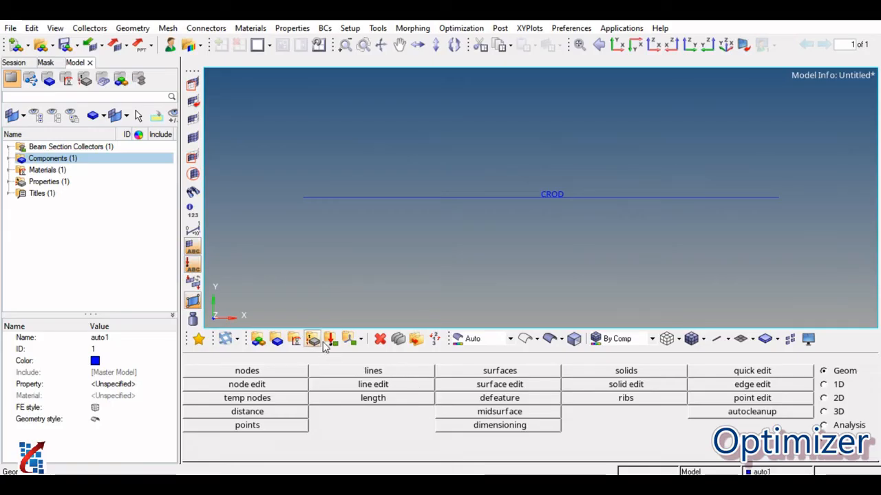
Create a load collector named spc with no card image.
{"action": "left_click", "coordinate": [330, 338]}
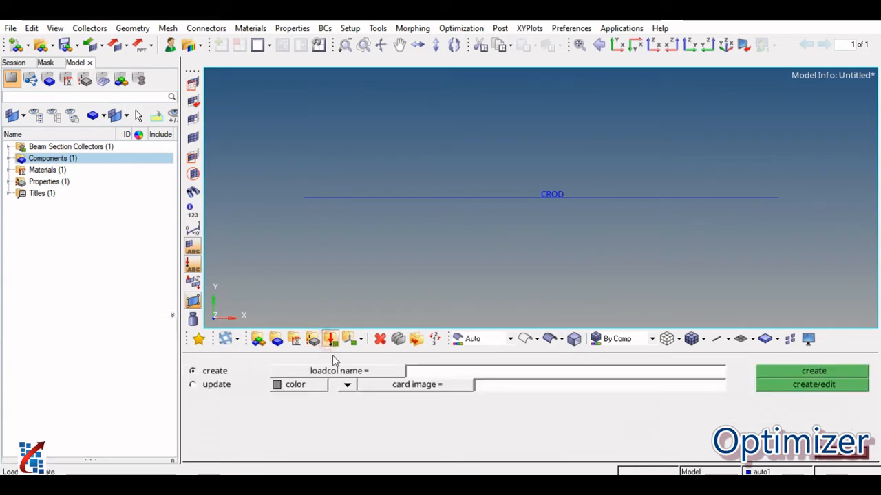
{"action": "left_click", "coordinate": [427, 374]}
{"action": "type", "text": "spc"}
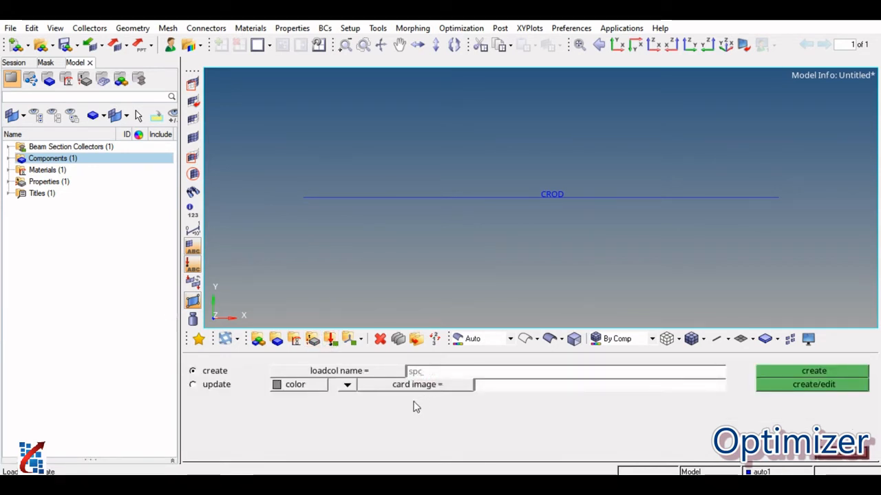
{"action": "left_click", "coordinate": [347, 385]}
{"action": "left_click", "coordinate": [346, 397]}
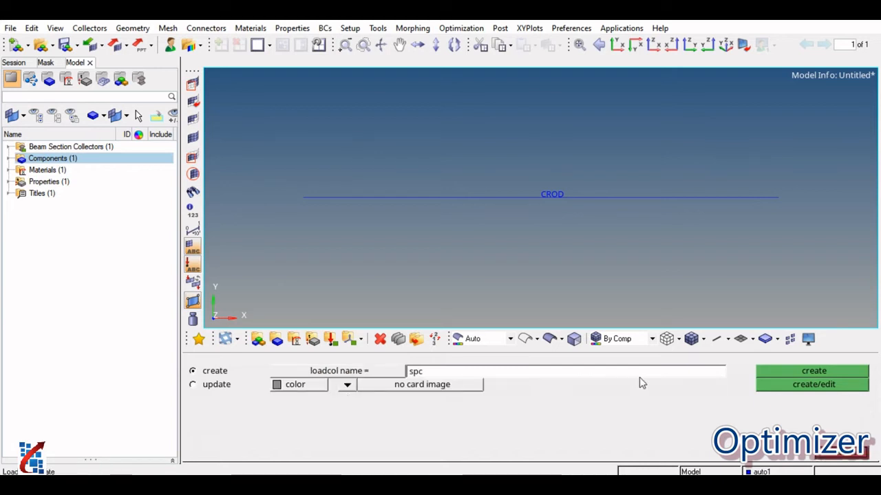
{"action": "left_click", "coordinate": [772, 372]}
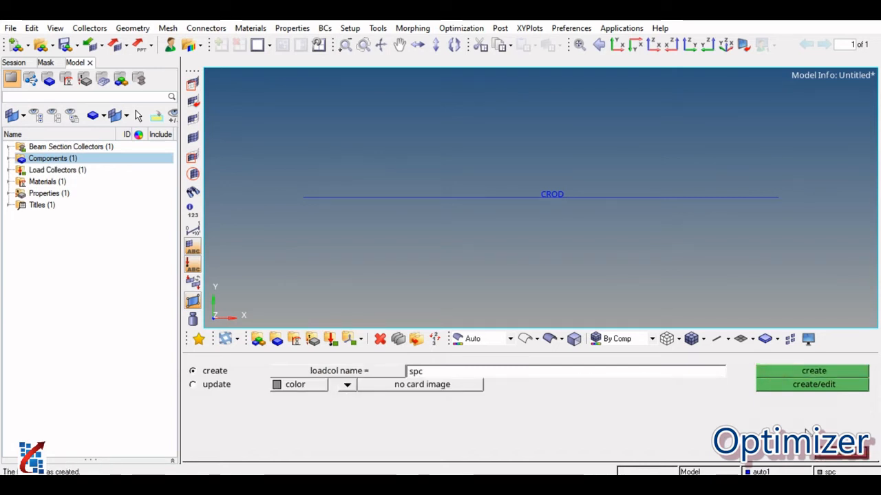
{"action": "left_click", "coordinate": [827, 456]}
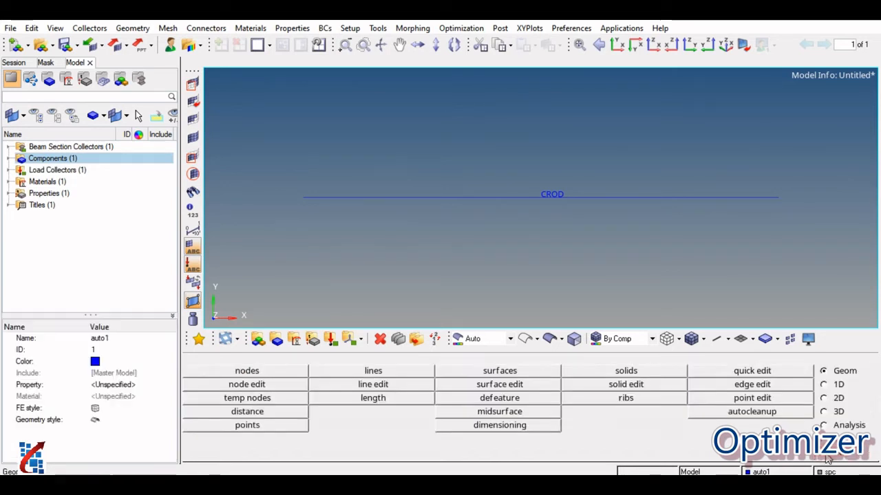
Create an SPC constraint on the rod's origin node with dof1 to dof6 fixed at 0.
{"action": "left_click", "coordinate": [825, 427]}
{"action": "left_click", "coordinate": [360, 383]}
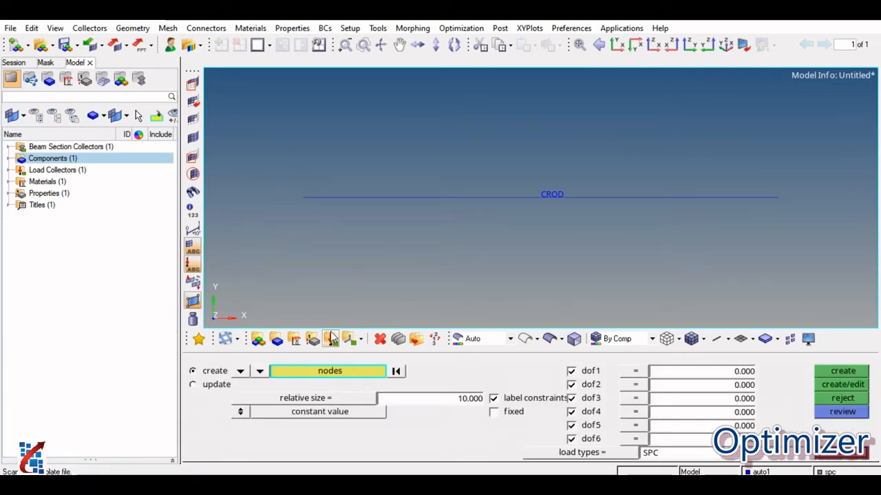
{"action": "left_click", "coordinate": [303, 197]}
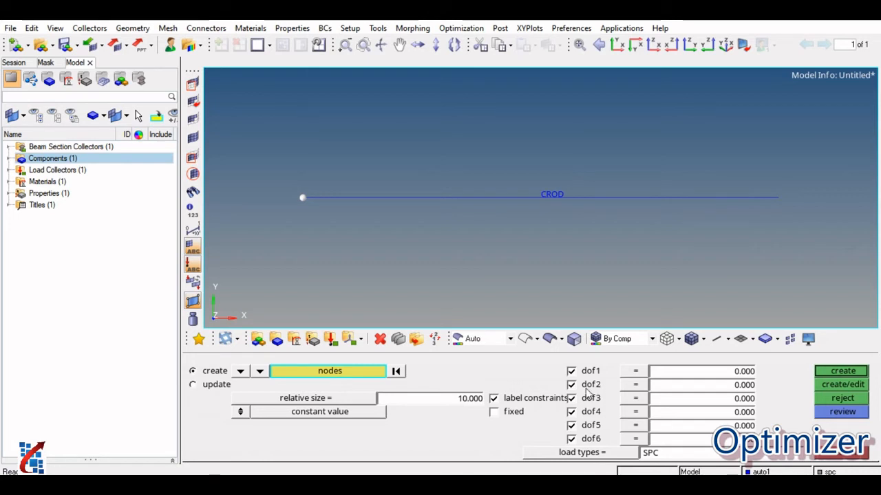
{"action": "left_click", "coordinate": [845, 371]}
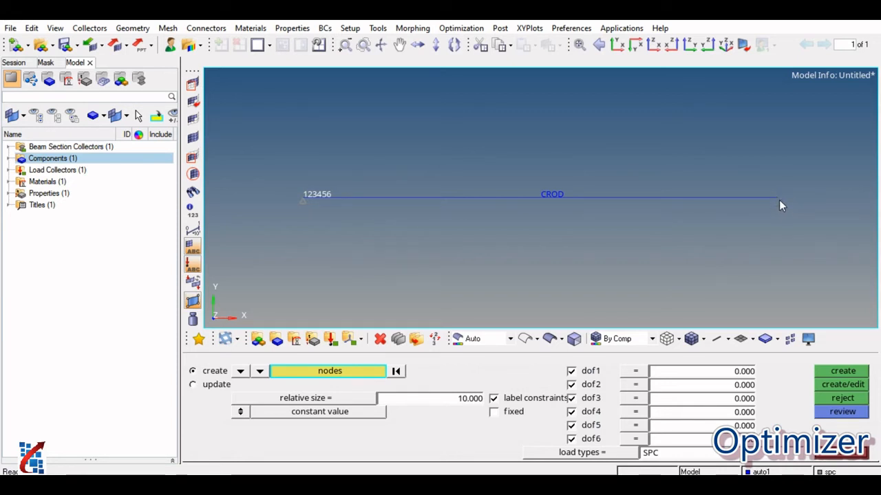
{"action": "left_click", "coordinate": [840, 460]}
Create a second load collector named force with no card image.
{"action": "left_click", "coordinate": [312, 338]}
{"action": "double_click", "coordinate": [413, 372]}
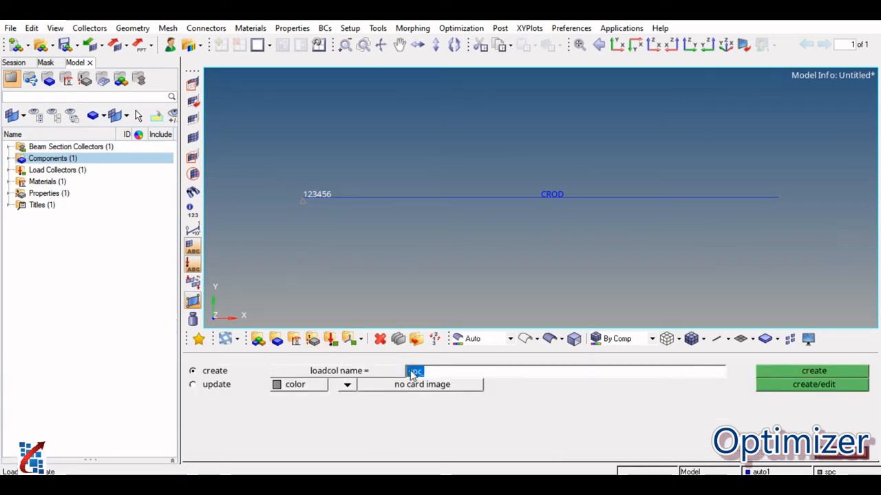
{"action": "type", "text": "force"}
{"action": "left_click", "coordinate": [784, 375]}
{"action": "left_click", "coordinate": [843, 459]}
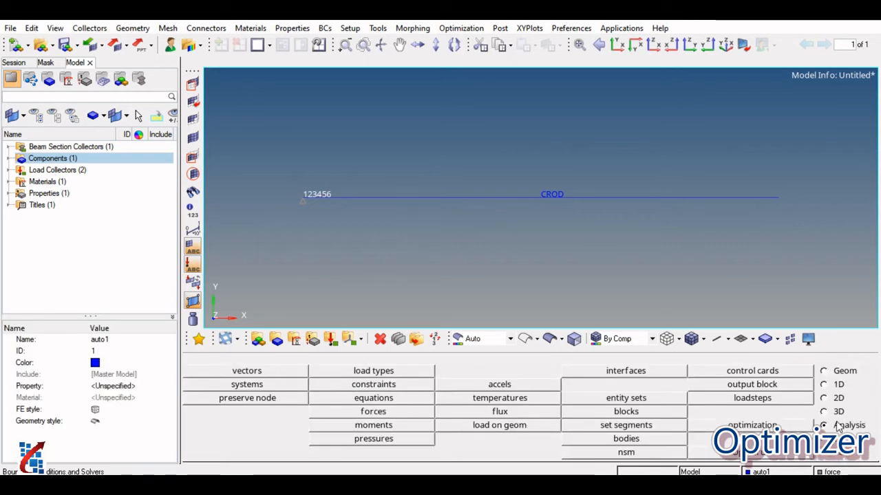
Apply a FORCE load of magnitude -10000 along the x-axis to the node at the rod's unconstrained end.
{"action": "left_click", "coordinate": [391, 412]}
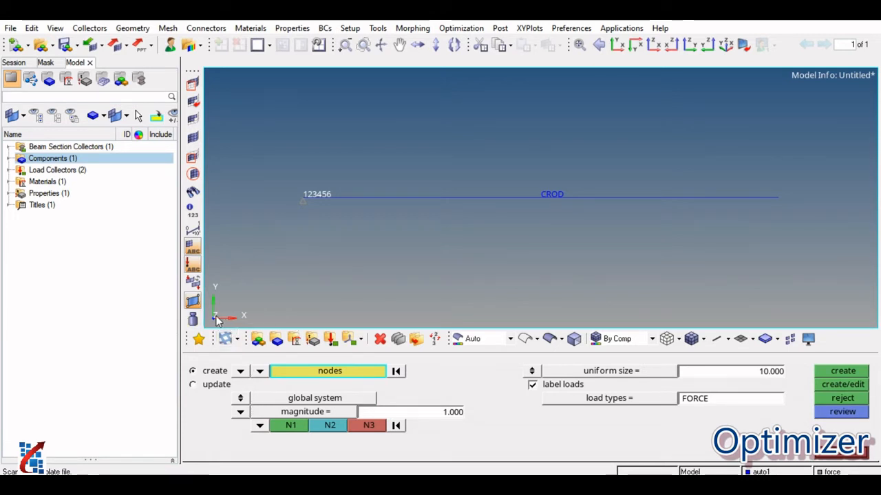
{"action": "left_click", "coordinate": [260, 425]}
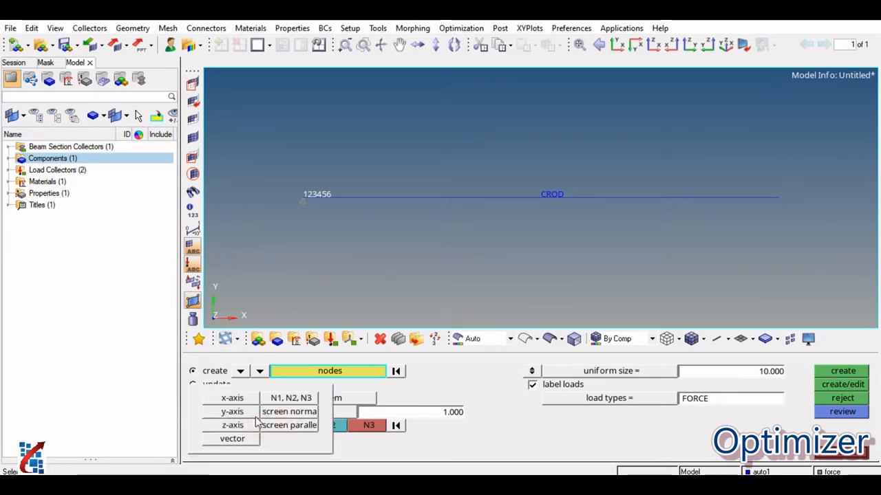
{"action": "left_click", "coordinate": [231, 399]}
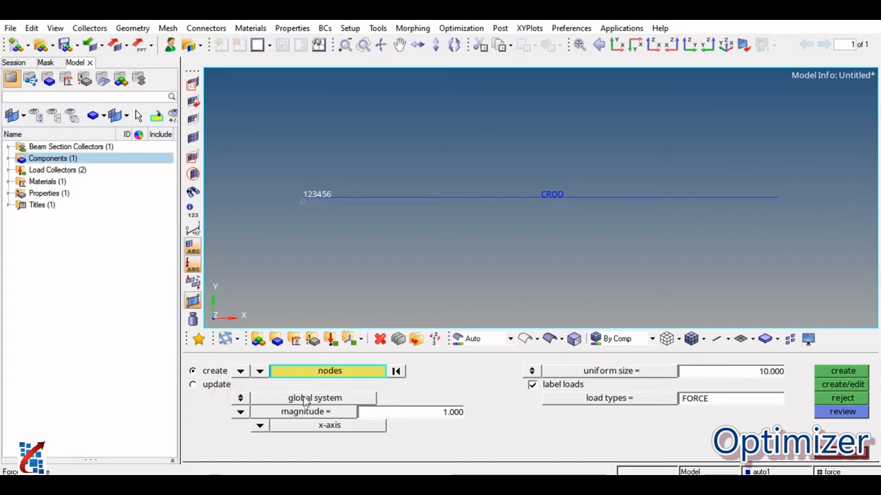
{"action": "left_click", "coordinate": [780, 199]}
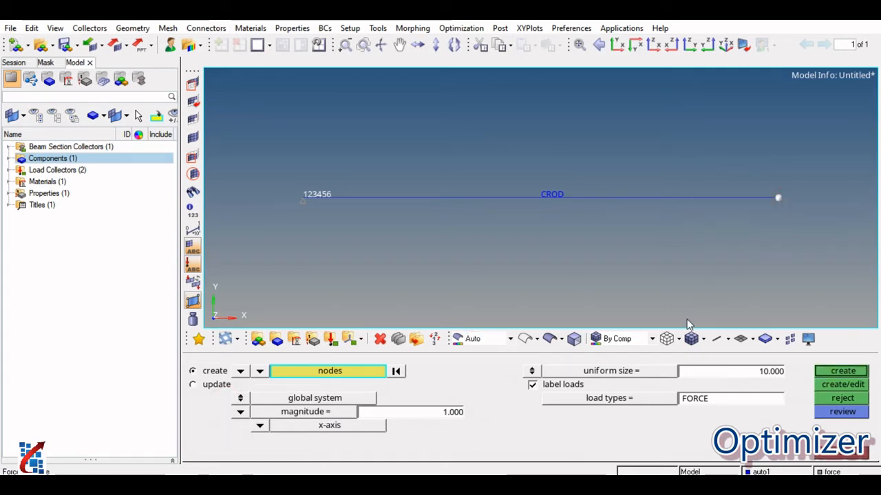
{"action": "left_click", "coordinate": [410, 486]}
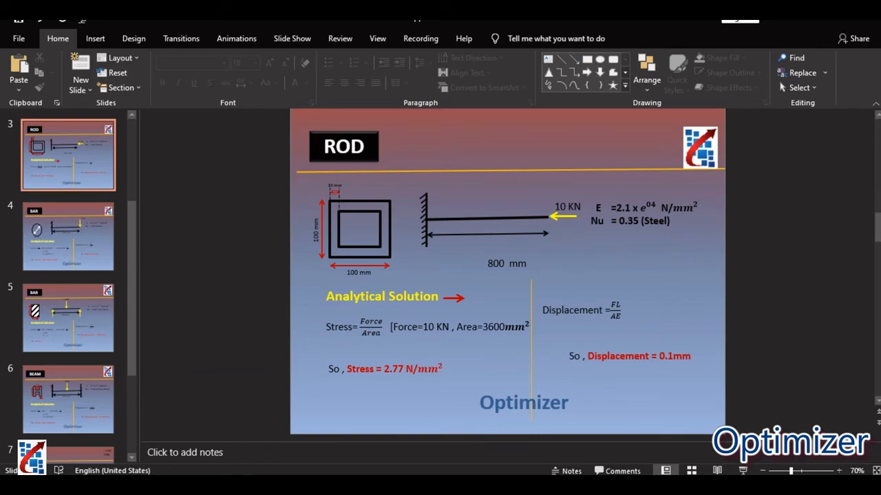
{"action": "left_click", "coordinate": [412, 486]}
{"action": "left_click", "coordinate": [444, 412]}
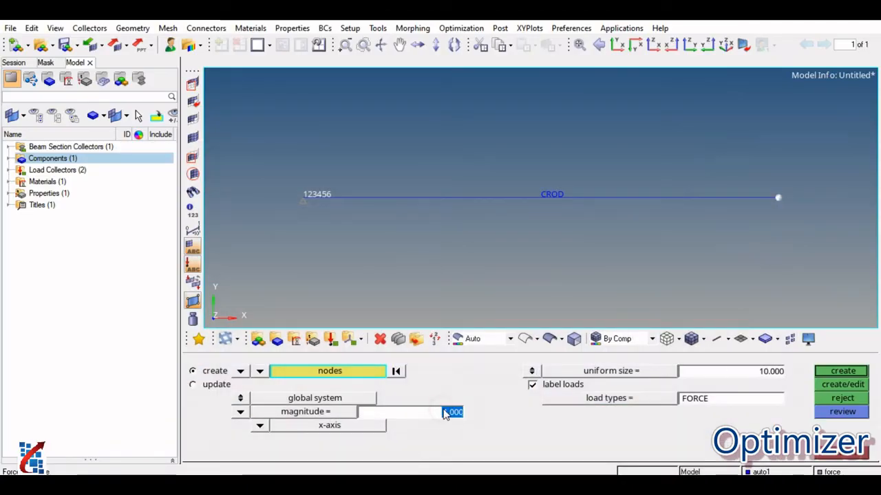
{"action": "key", "text": "BackSpace"}
{"action": "type", "text": "-100000"}
{"action": "key", "text": "Return"}
{"action": "left_click", "coordinate": [857, 372]}
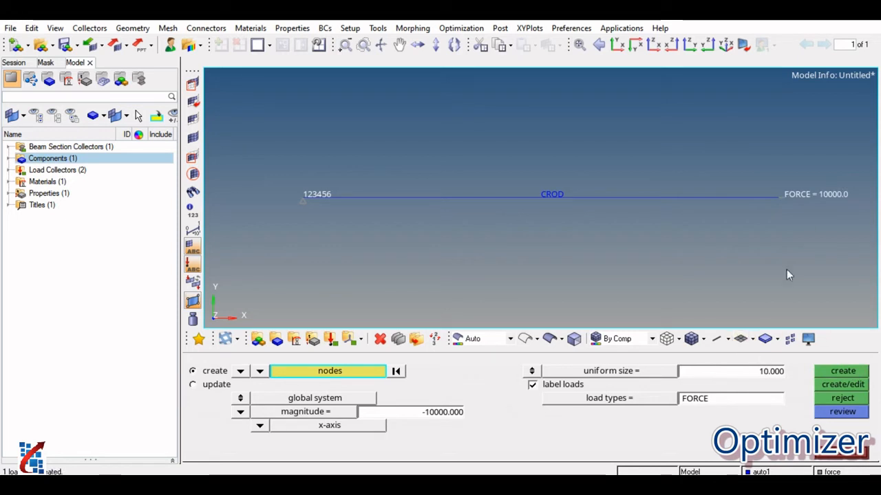
Set the uniform display size of the applied force to 50.
{"action": "left_click", "coordinate": [767, 375]}
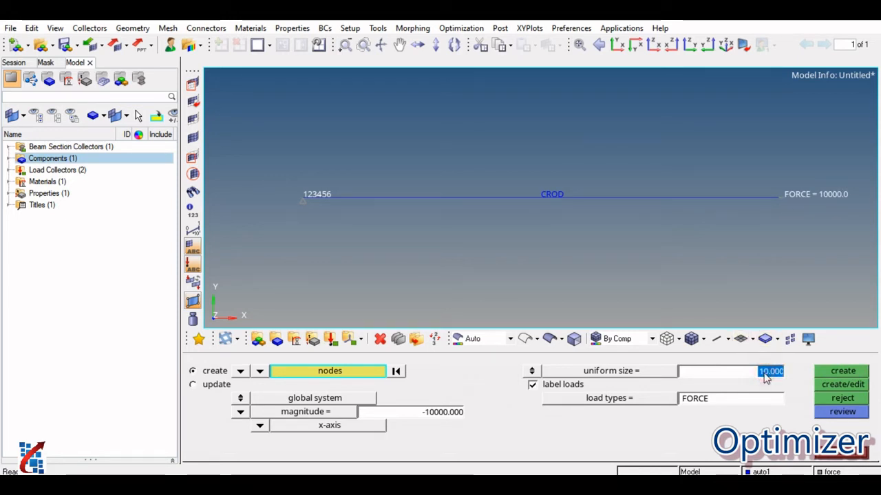
{"action": "type", "text": "50"}
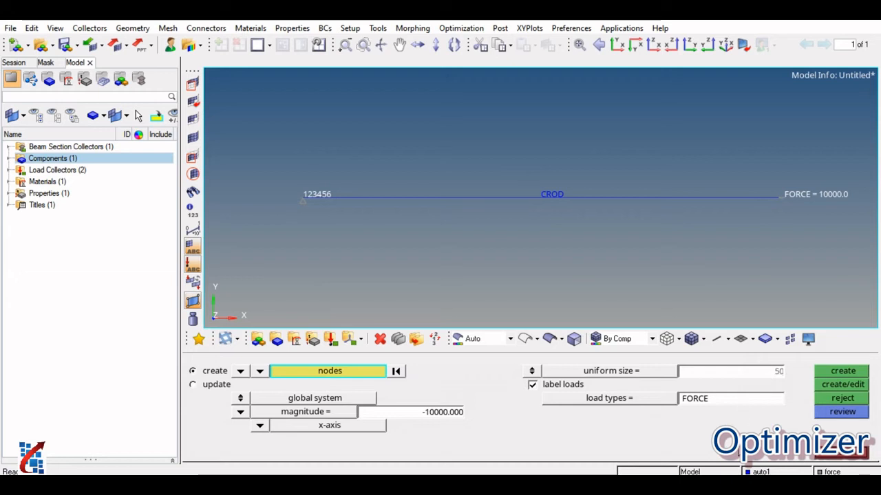
{"action": "key", "text": "Return"}
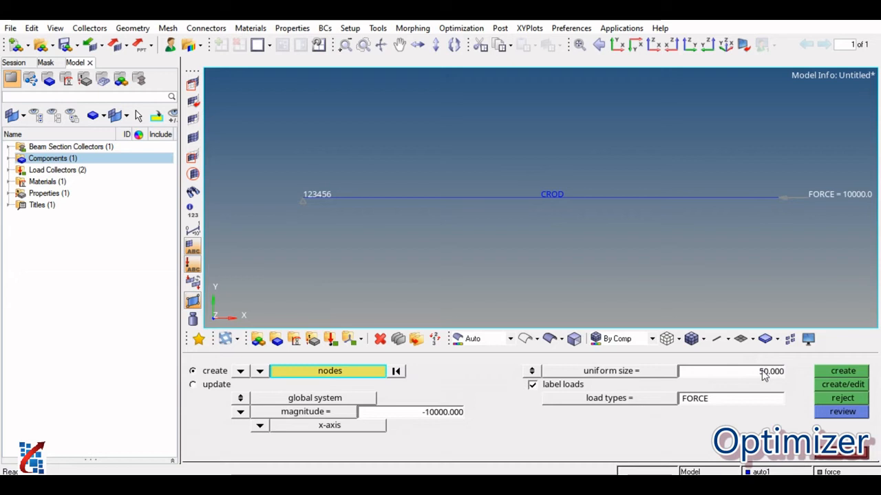
Color the spc load collector orange-yellow and the force load collector red.
{"action": "left_click", "coordinate": [9, 170]}
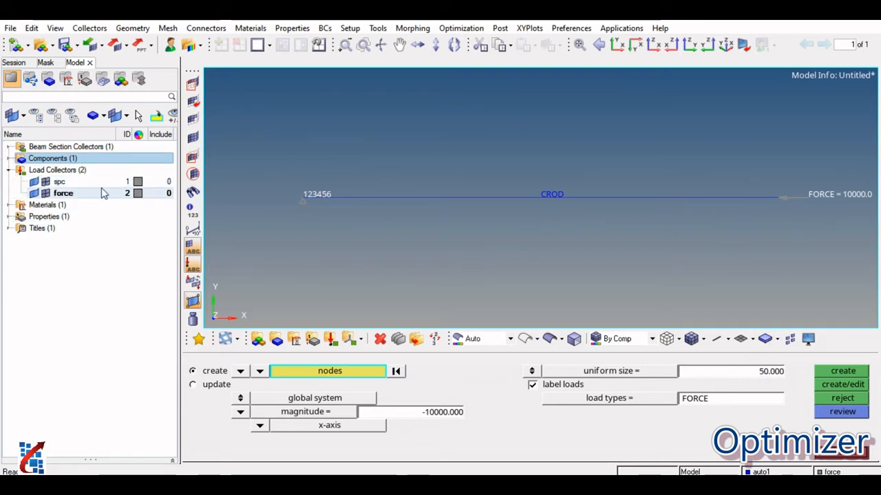
{"action": "left_click", "coordinate": [137, 181]}
{"action": "left_click", "coordinate": [137, 194]}
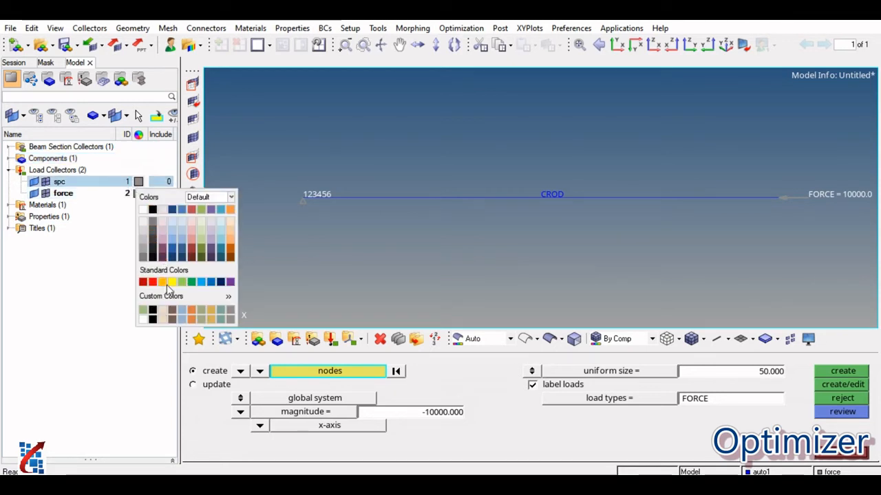
{"action": "left_click", "coordinate": [166, 282]}
{"action": "left_click", "coordinate": [137, 194]}
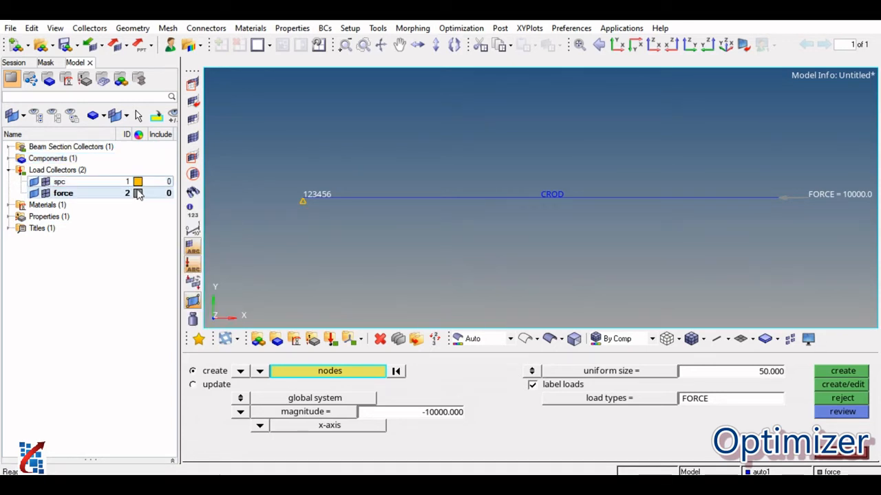
{"action": "left_click", "coordinate": [138, 193]}
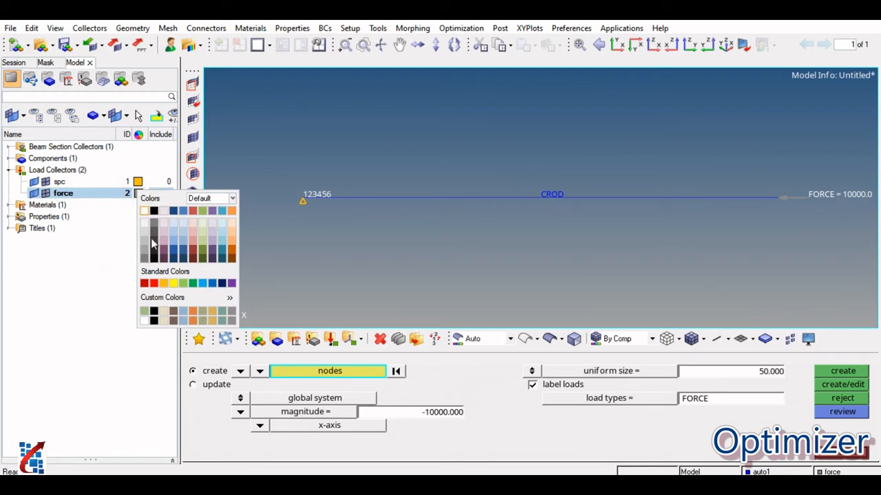
{"action": "left_click", "coordinate": [153, 283]}
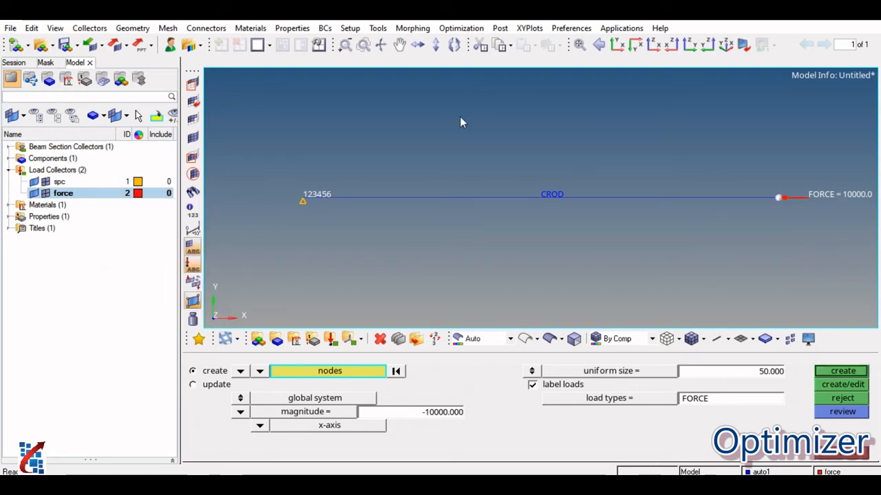
Change the color of the rod1 property to dark blue.
{"action": "left_click", "coordinate": [8, 216]}
{"action": "left_click", "coordinate": [138, 228]}
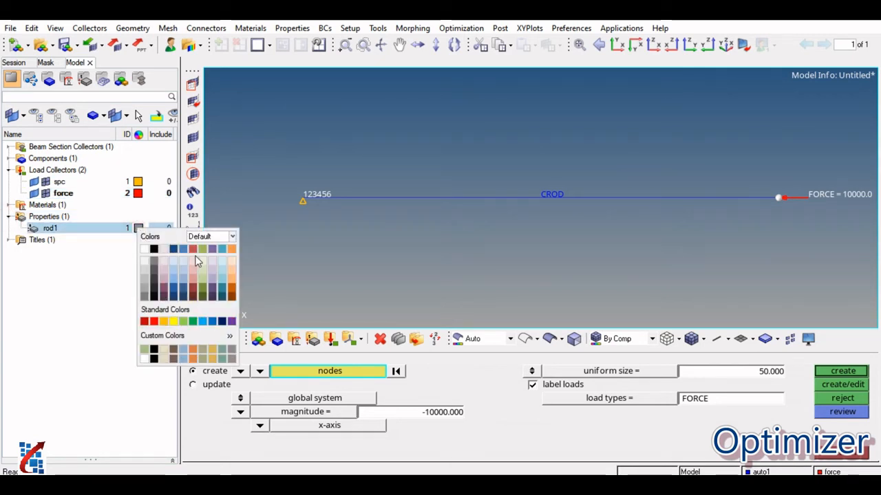
{"action": "left_click", "coordinate": [183, 288]}
{"action": "left_click", "coordinate": [104, 298]}
Change the steel material's color to dark orange and expand the list of components in the model tree.
{"action": "left_click", "coordinate": [9, 205]}
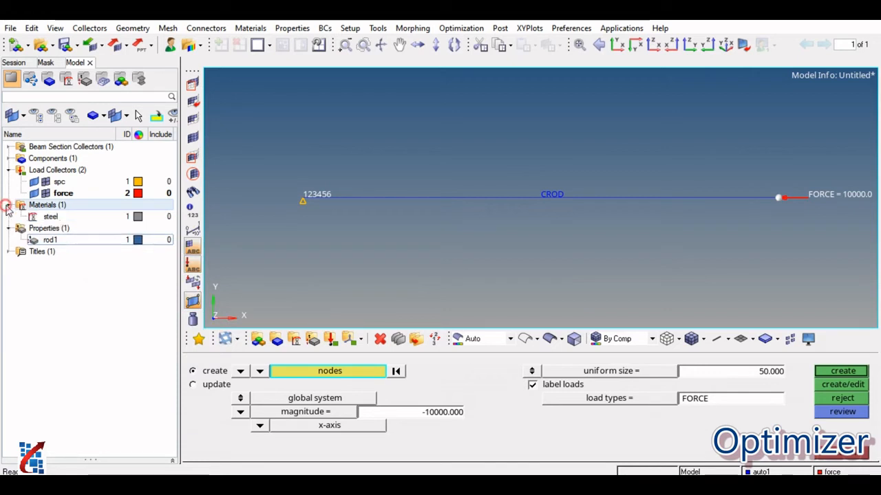
{"action": "left_click", "coordinate": [138, 217]}
{"action": "left_click", "coordinate": [138, 217]}
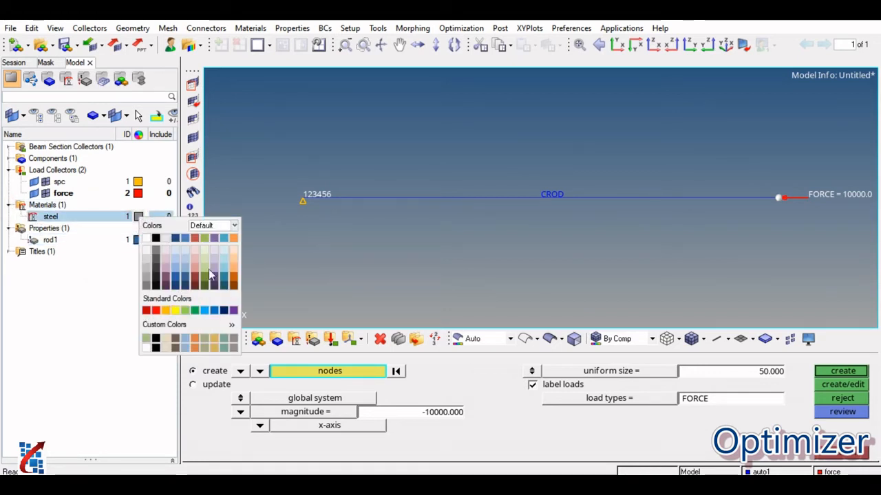
{"action": "left_click", "coordinate": [234, 281]}
{"action": "left_click", "coordinate": [233, 278]}
{"action": "left_click", "coordinate": [42, 299]}
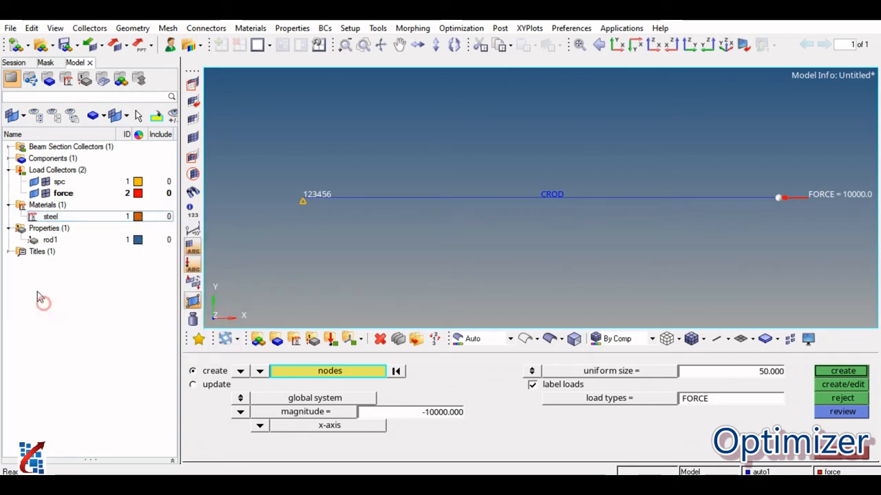
{"action": "left_click", "coordinate": [8, 159]}
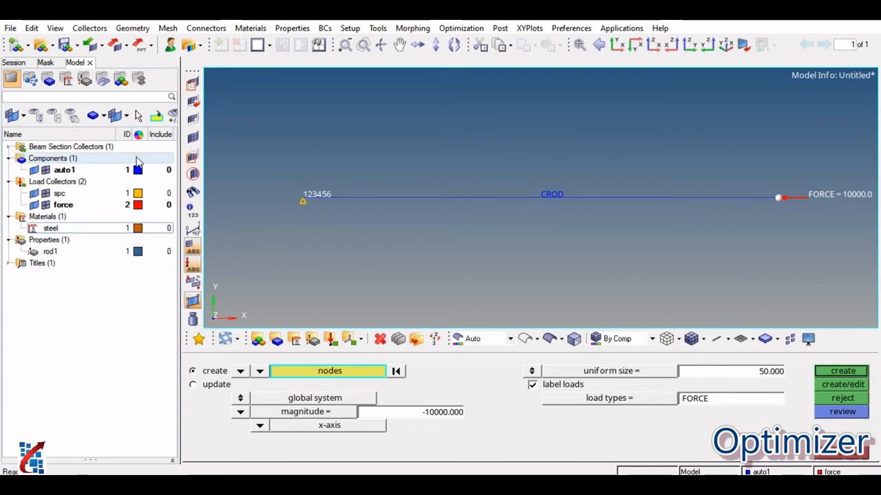
Create a linear static load step named rod with the spc collector as SPC and the force collector as LOAD.
{"action": "left_click", "coordinate": [854, 459]}
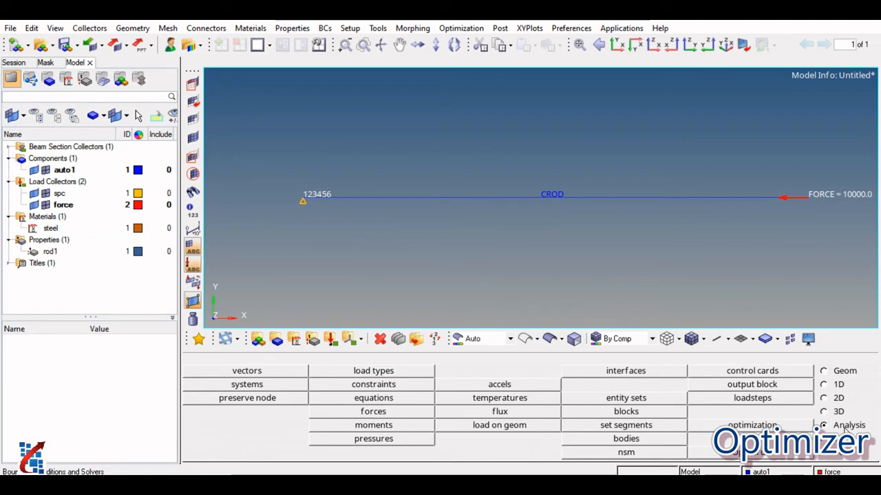
{"action": "left_click", "coordinate": [769, 404]}
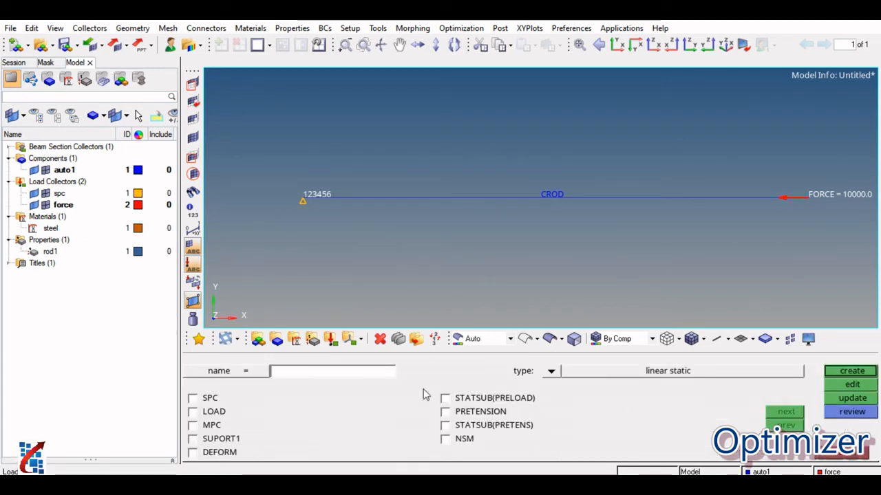
{"action": "left_click", "coordinate": [316, 375]}
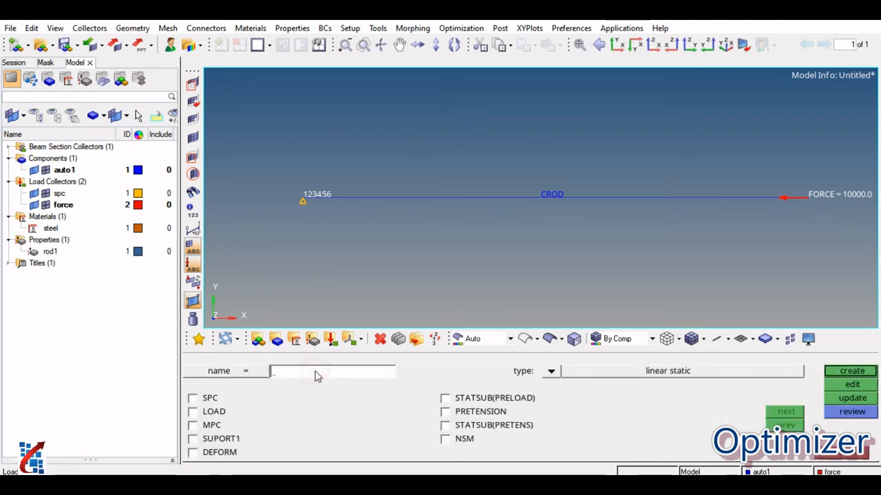
{"action": "type", "text": "rod"}
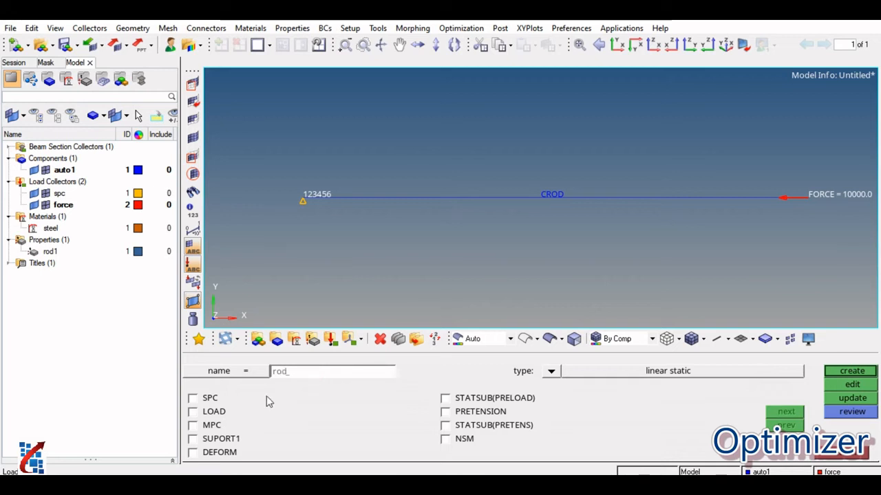
{"action": "left_click", "coordinate": [210, 397]}
{"action": "left_click", "coordinate": [212, 411]}
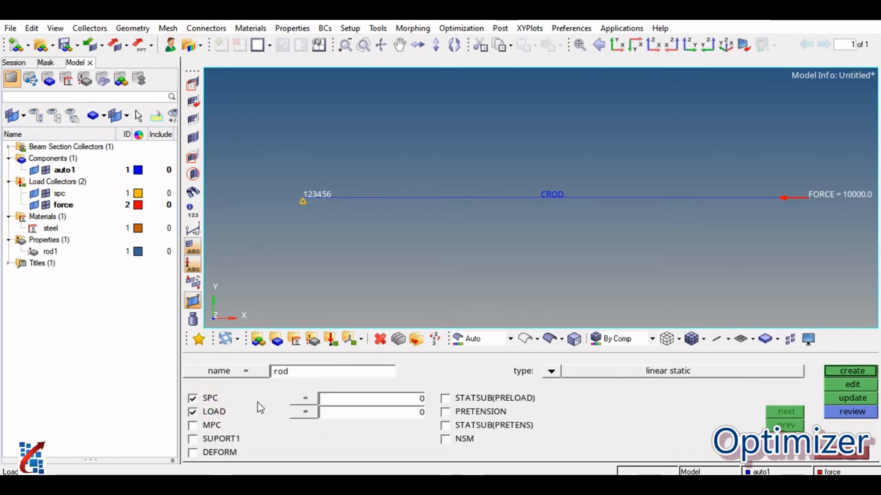
{"action": "left_click", "coordinate": [305, 398]}
{"action": "left_click", "coordinate": [234, 375]}
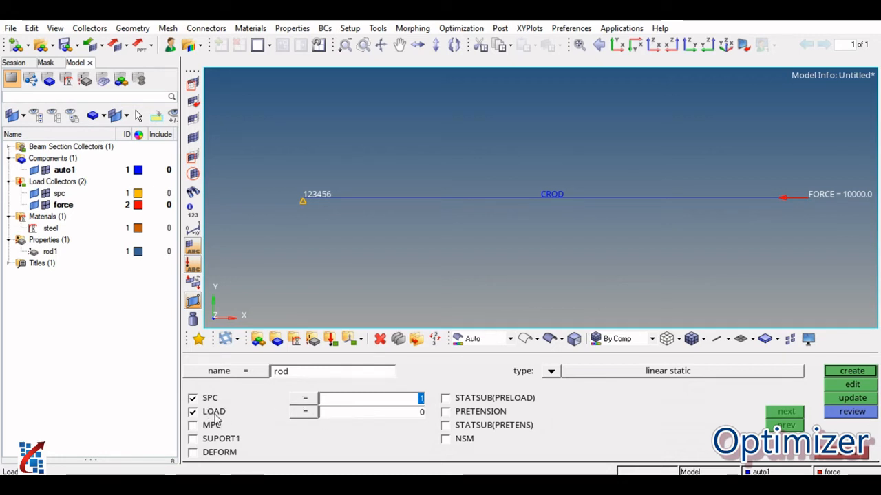
{"action": "left_click", "coordinate": [299, 413]}
{"action": "left_click", "coordinate": [227, 385]}
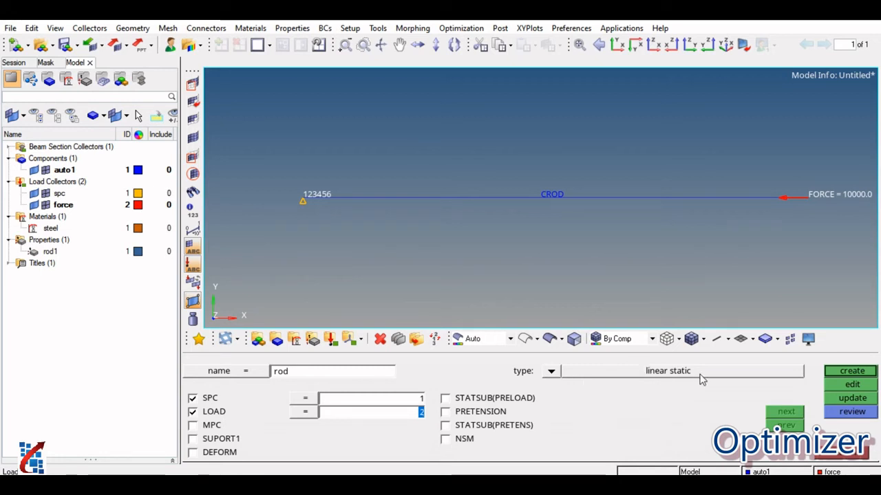
{"action": "left_click", "coordinate": [853, 373]}
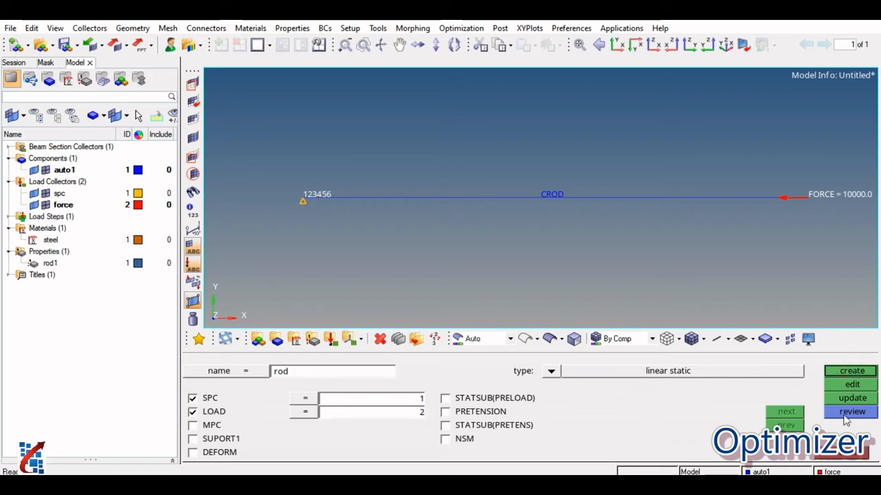
{"action": "left_click", "coordinate": [849, 452]}
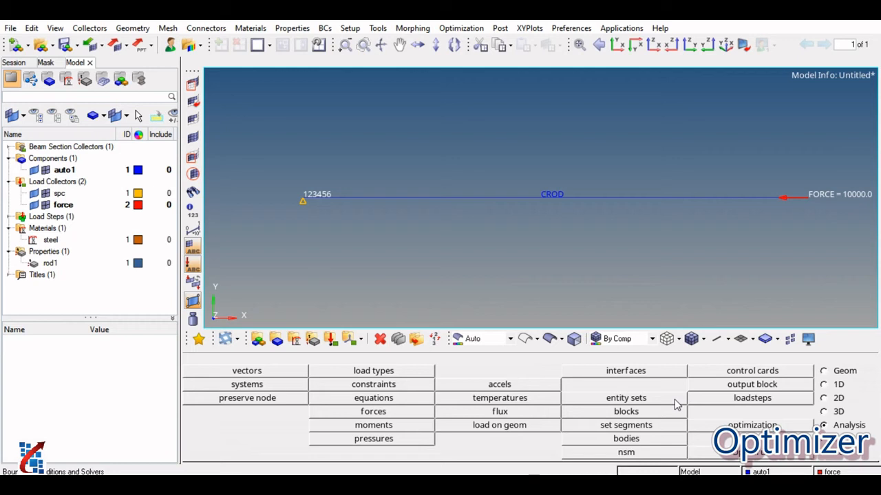
Display the rod in 1D detailed element representation with shaded elements.
{"action": "left_click", "coordinate": [721, 339]}
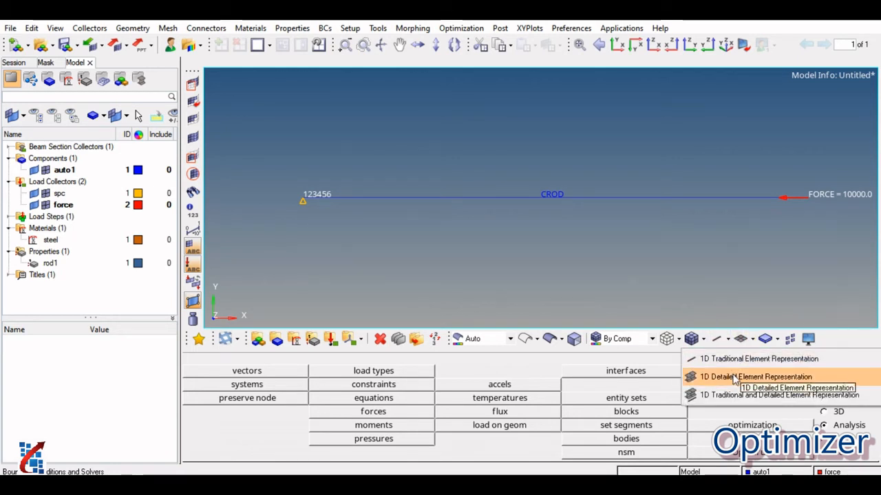
{"action": "left_click", "coordinate": [718, 274]}
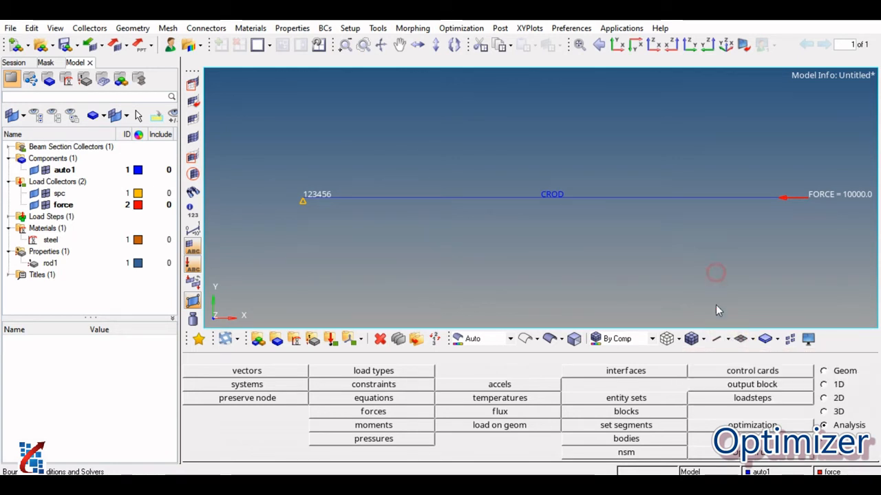
{"action": "left_click", "coordinate": [727, 338]}
{"action": "left_click", "coordinate": [736, 383]}
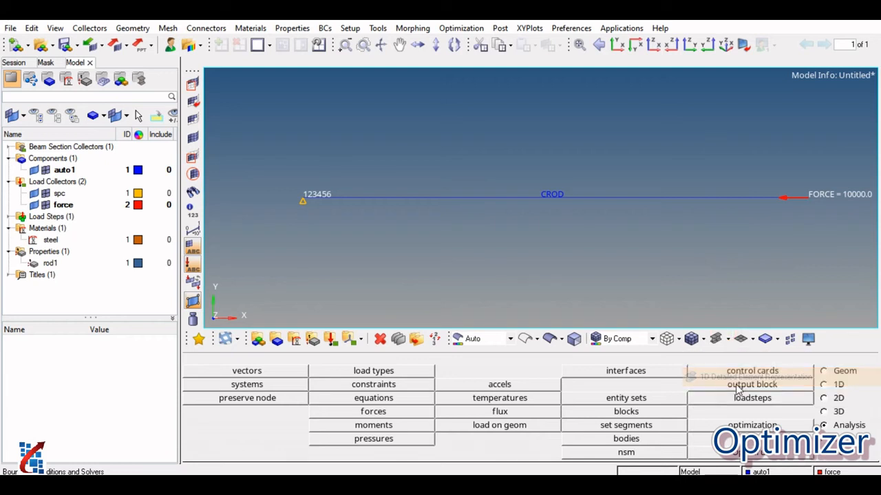
{"action": "left_click", "coordinate": [691, 339]}
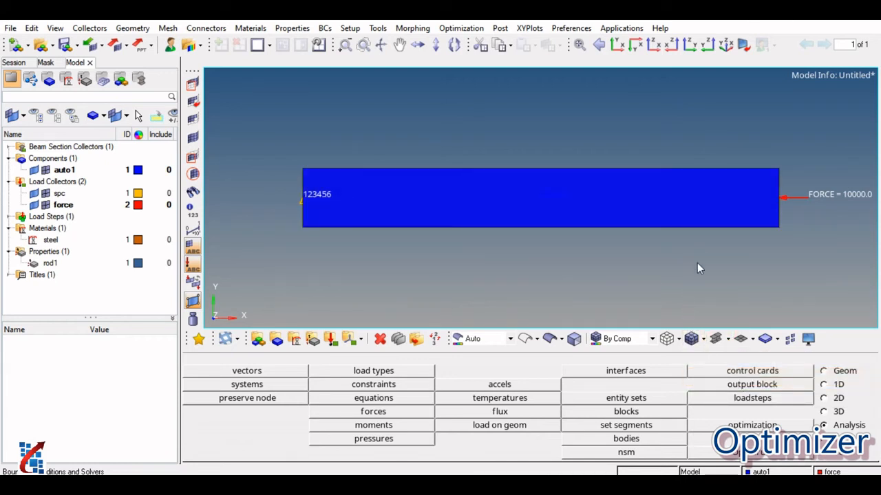
Examine the rod's hollow box section in 3D and along the standard axes, and return to the XY view.
{"action": "left_click_drag", "start_coordinate": [733, 232], "coordinate": [518, 260], "text": "ctrl"}
{"action": "left_click_drag", "start_coordinate": [533, 192], "coordinate": [559, 227], "text": "ctrl"}
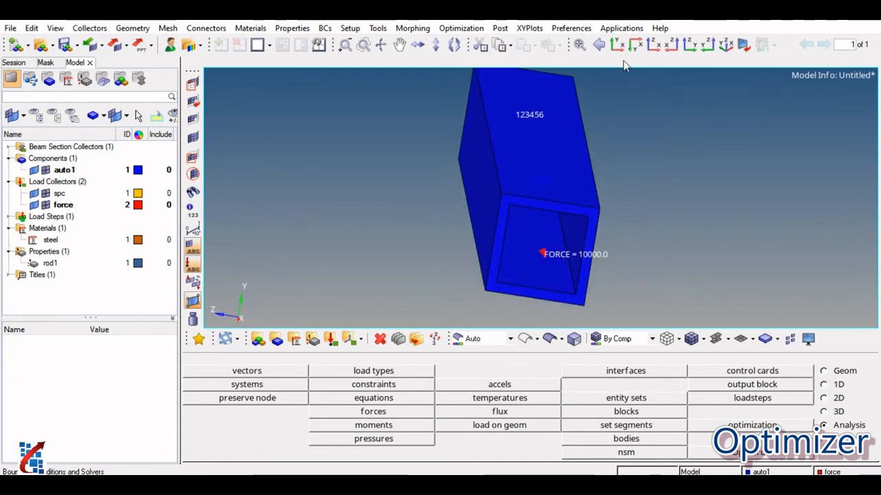
{"action": "left_click", "coordinate": [617, 44]}
{"action": "left_click", "coordinate": [652, 44]}
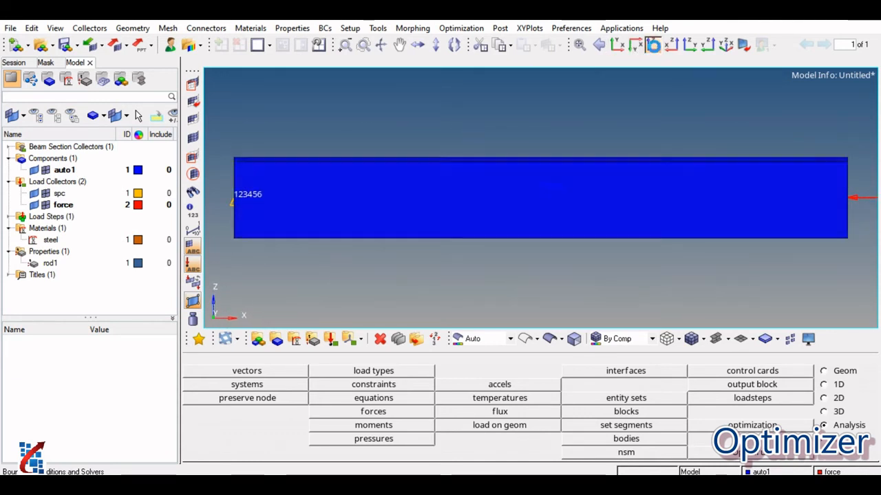
{"action": "left_click", "coordinate": [672, 44]}
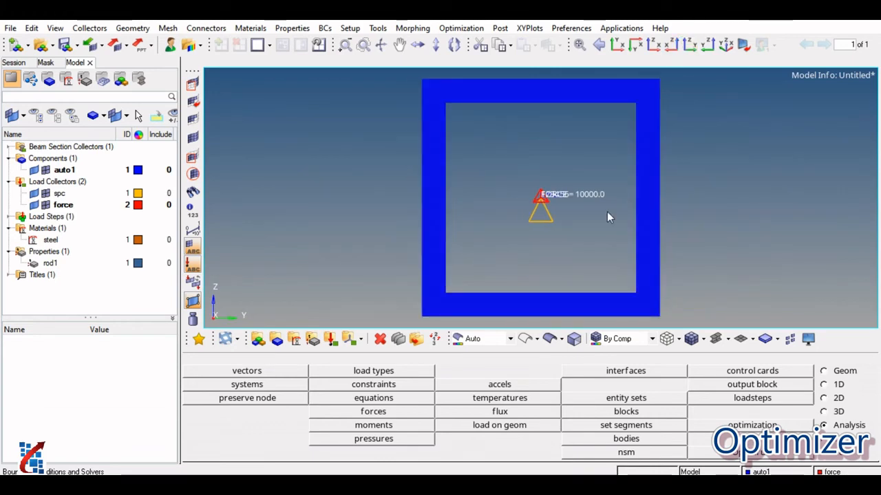
{"action": "scroll", "coordinate": [597, 216], "scroll_direction": "down", "scroll_amount": 2}
{"action": "left_click", "coordinate": [619, 46]}
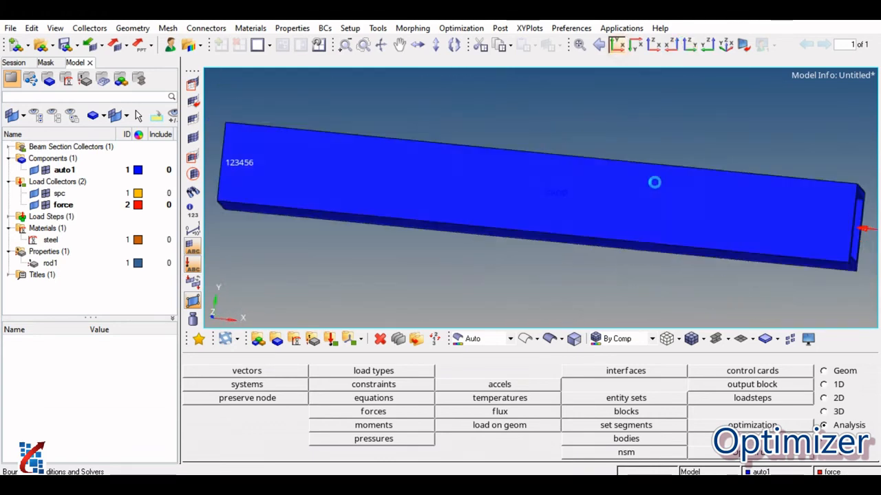
Color the elements by property to check rod1, and switch the element color mode to By Mat.
{"action": "left_click", "coordinate": [623, 340]}
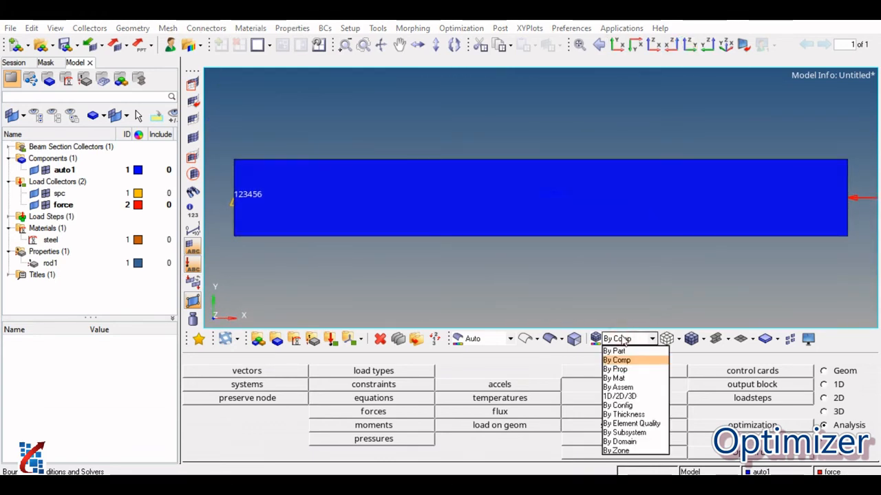
{"action": "left_click", "coordinate": [621, 370]}
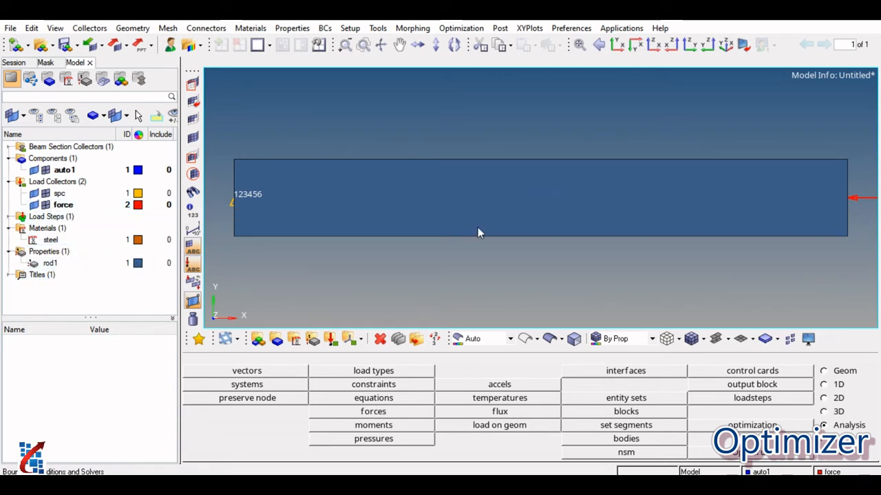
{"action": "left_click", "coordinate": [627, 339]}
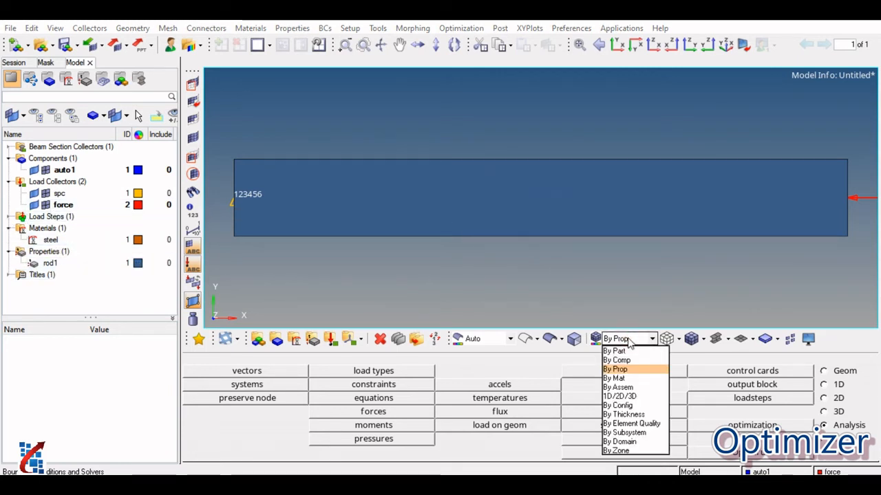
{"action": "left_click", "coordinate": [623, 379]}
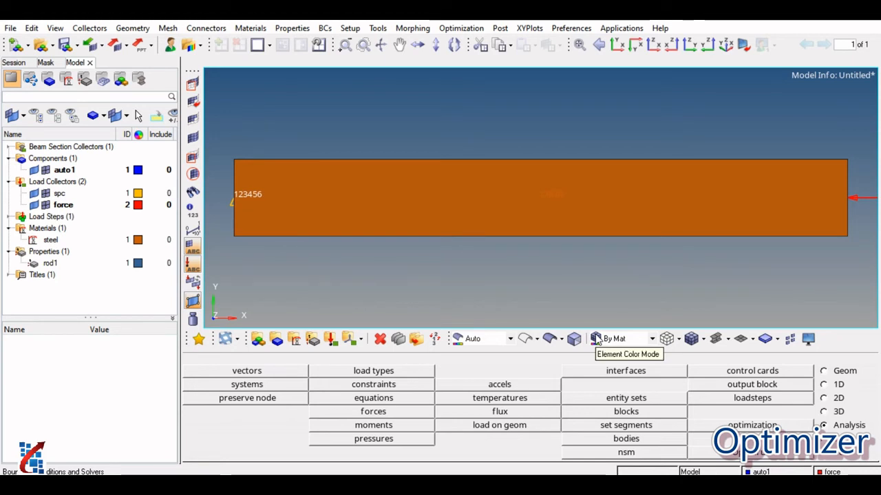
Color the elements by component and return the rod to its simple line representation.
{"action": "left_click", "coordinate": [634, 345]}
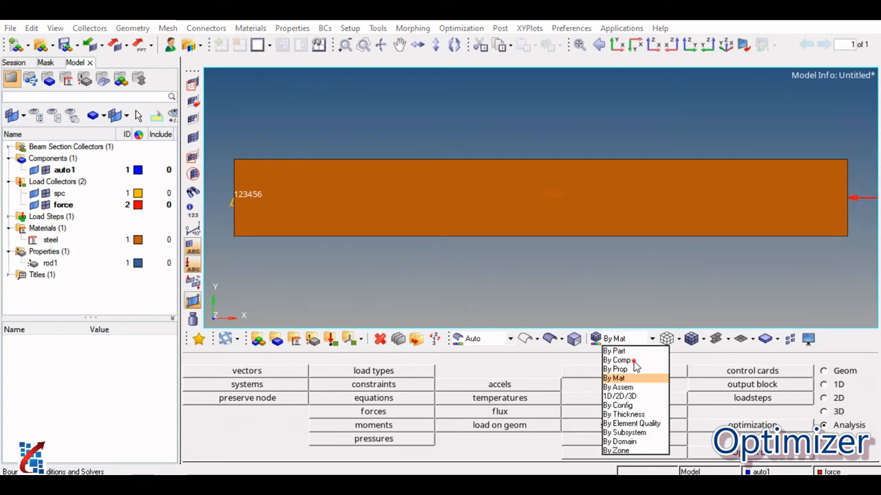
{"action": "left_click", "coordinate": [635, 363]}
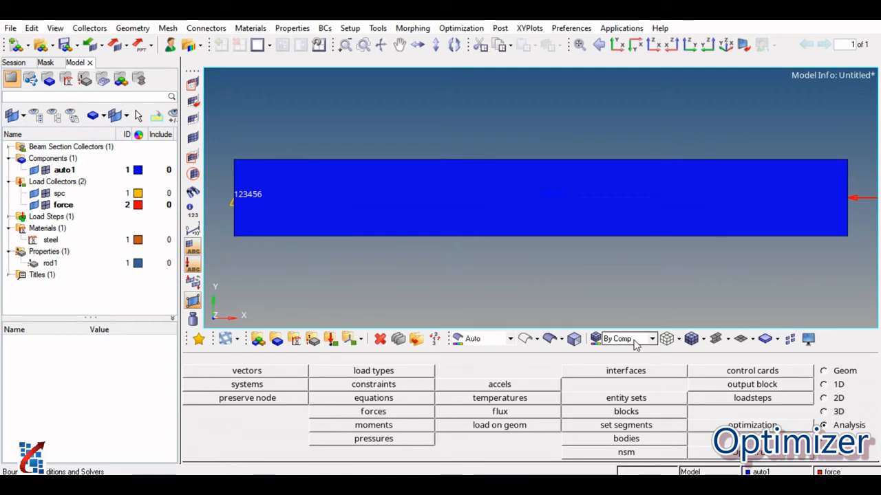
{"action": "left_click", "coordinate": [729, 340]}
{"action": "left_click", "coordinate": [725, 359]}
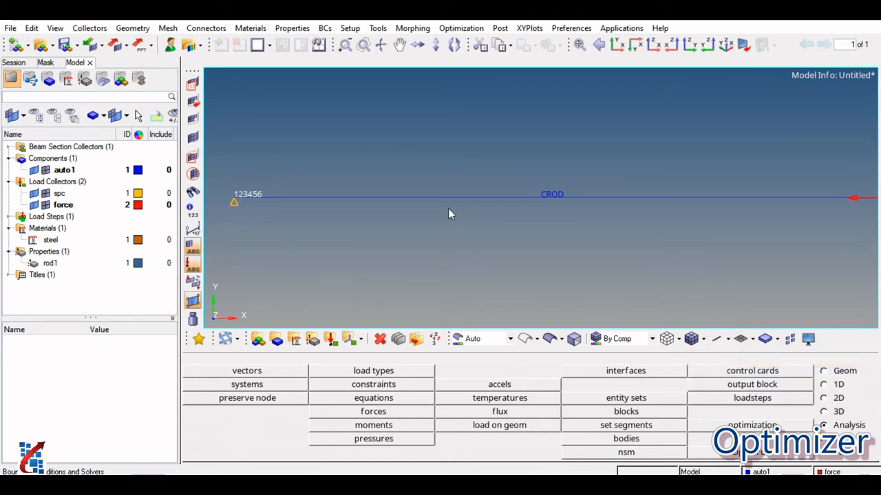
Save the model as rod2 in the yt folder as a HyperMesh binary file.
{"action": "left_click", "coordinate": [64, 45]}
{"action": "left_click", "coordinate": [315, 249]}
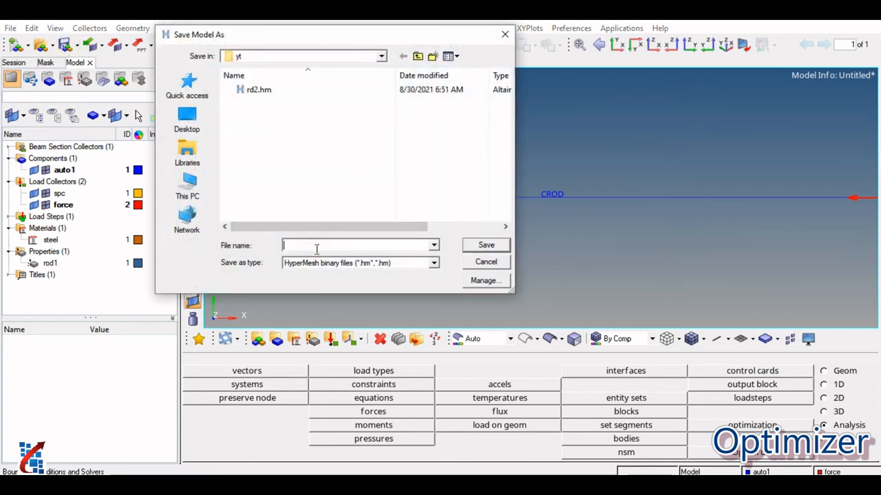
{"action": "type", "text": "rod2"}
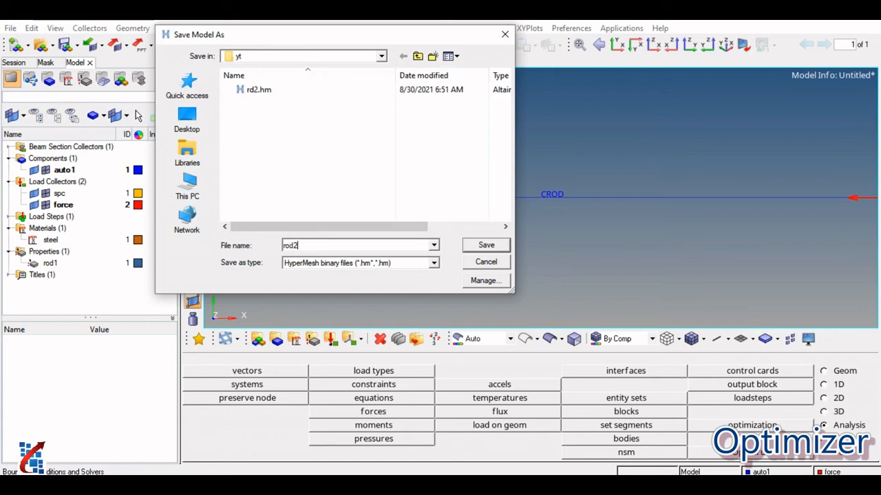
{"action": "left_click", "coordinate": [487, 246]}
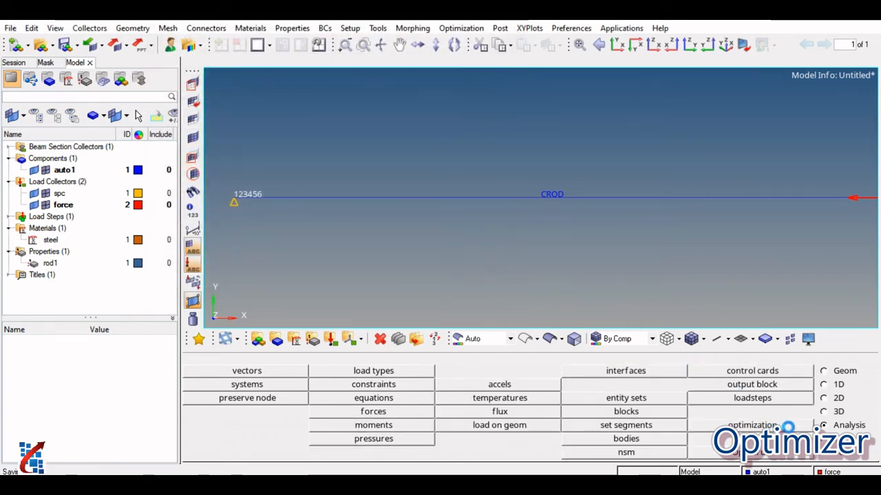
Run rod2.fem in OptiStruct with export options set to all and run options set to analysis.
{"action": "left_click", "coordinate": [753, 454]}
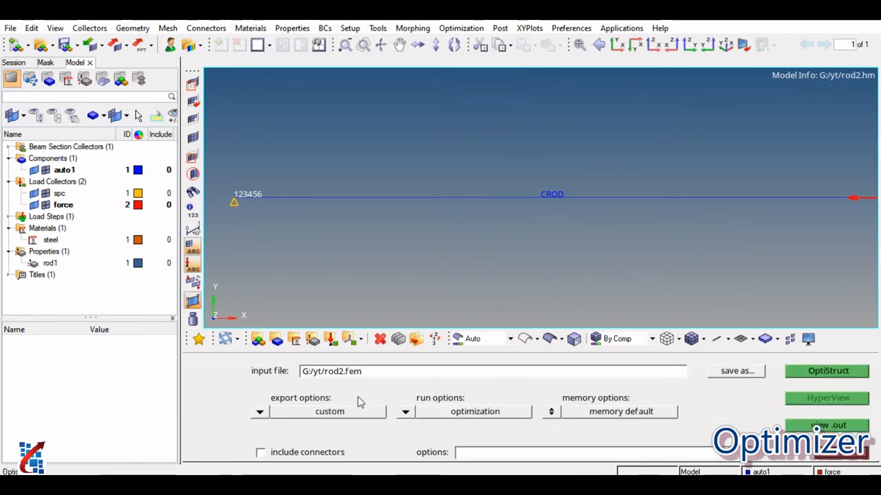
{"action": "left_click", "coordinate": [260, 411]}
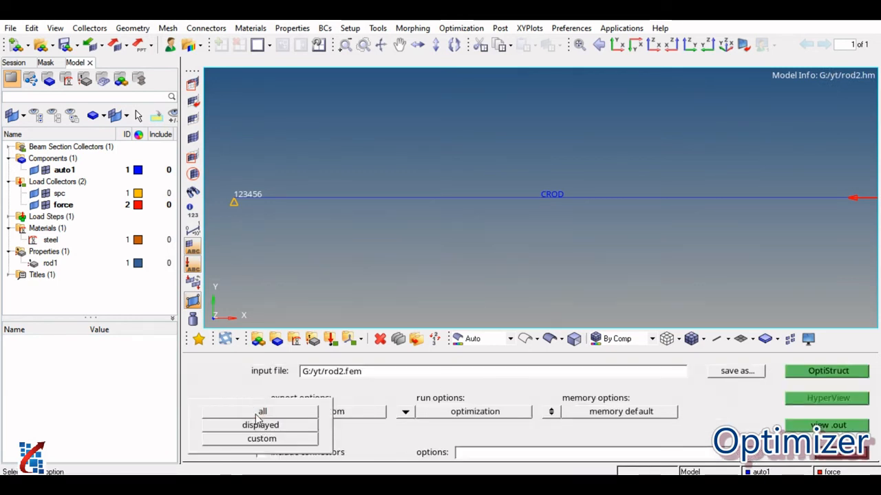
{"action": "left_click", "coordinate": [262, 412]}
{"action": "left_click", "coordinate": [401, 413]}
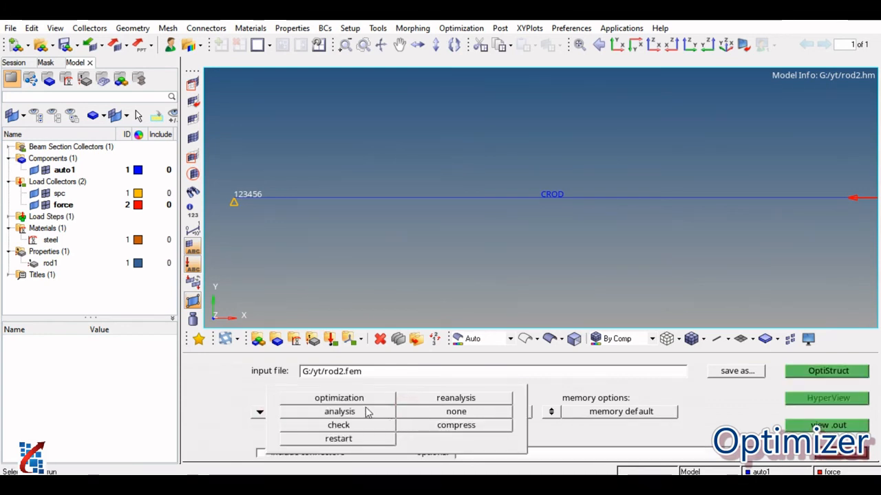
{"action": "left_click", "coordinate": [341, 412]}
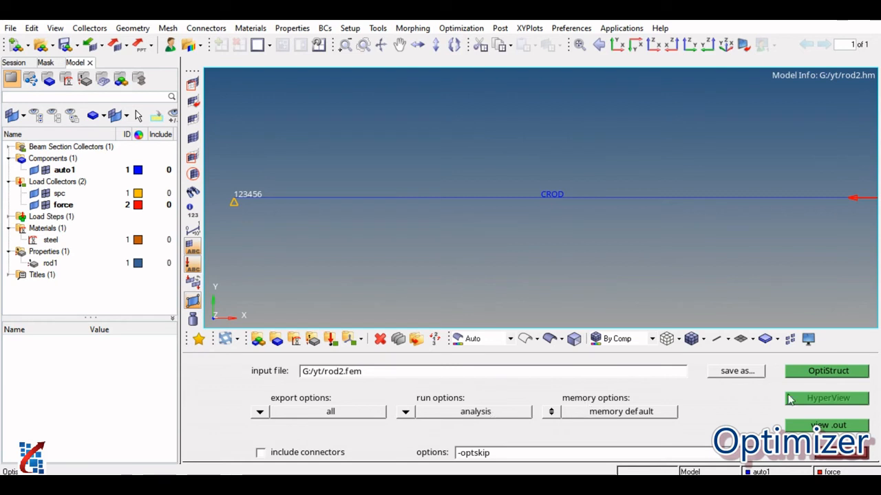
{"action": "left_click", "coordinate": [820, 372]}
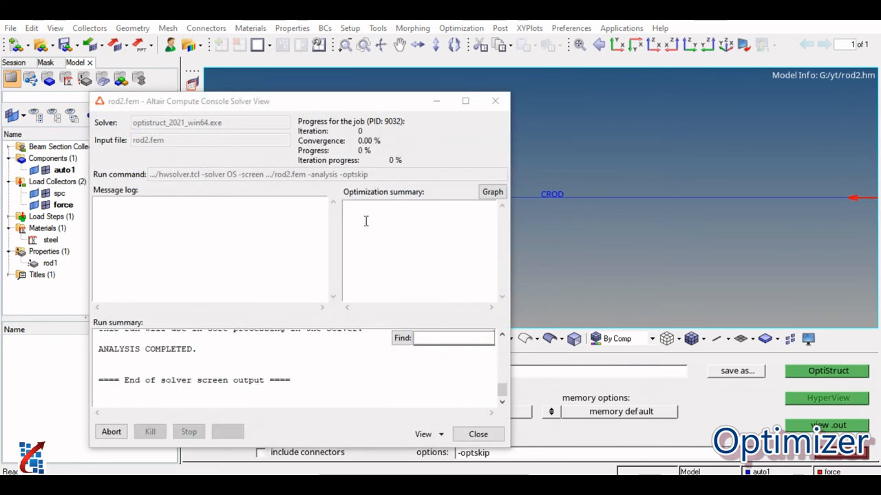
Open the completed rod2 run's results in HyperView and accept discarding the current window's model data.
{"action": "left_click_drag", "start_coordinate": [365, 99], "coordinate": [366, 39]}
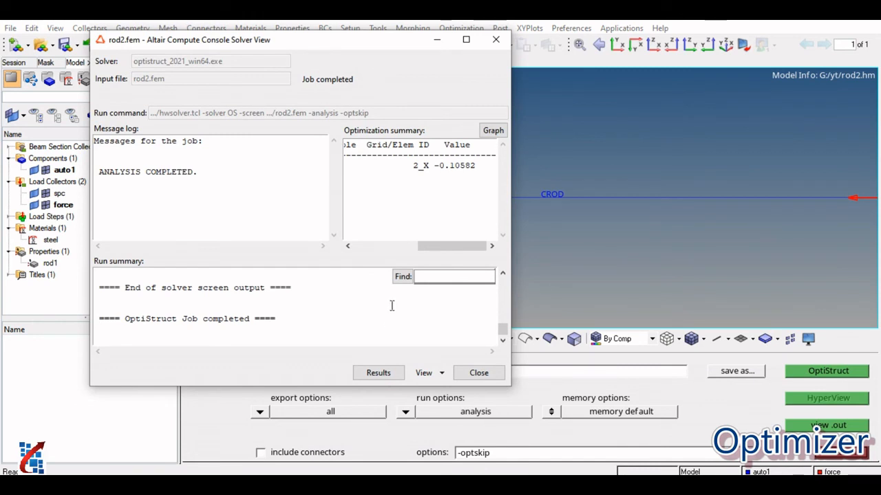
{"action": "left_click", "coordinate": [396, 372]}
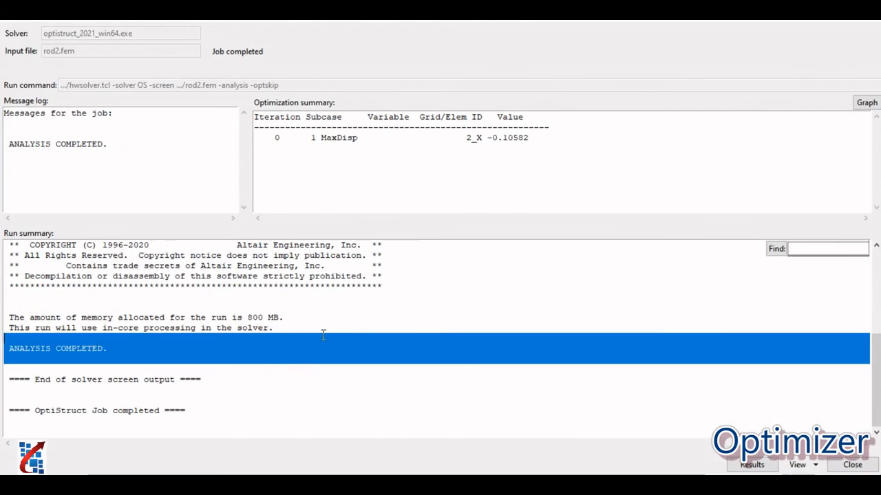
{"action": "left_click", "coordinate": [281, 365]}
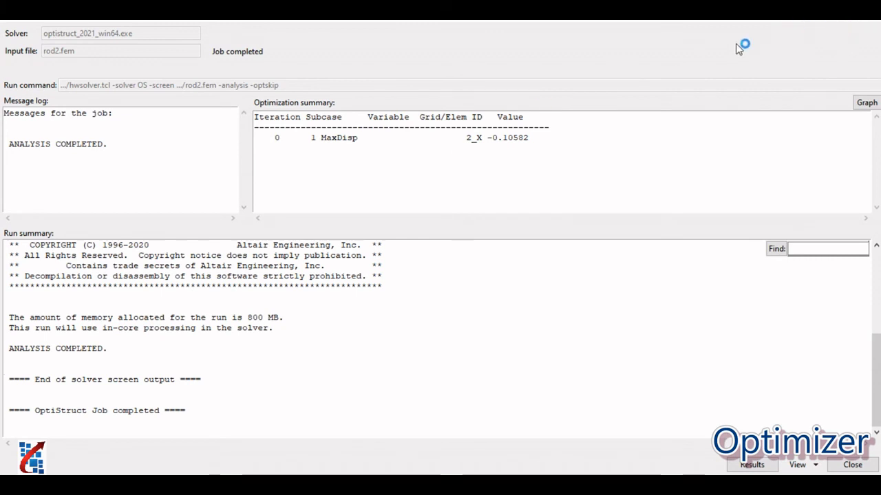
{"action": "left_click", "coordinate": [769, 465]}
{"action": "mouse_move", "coordinate": [461, 484]}
{"action": "left_click", "coordinate": [518, 433]}
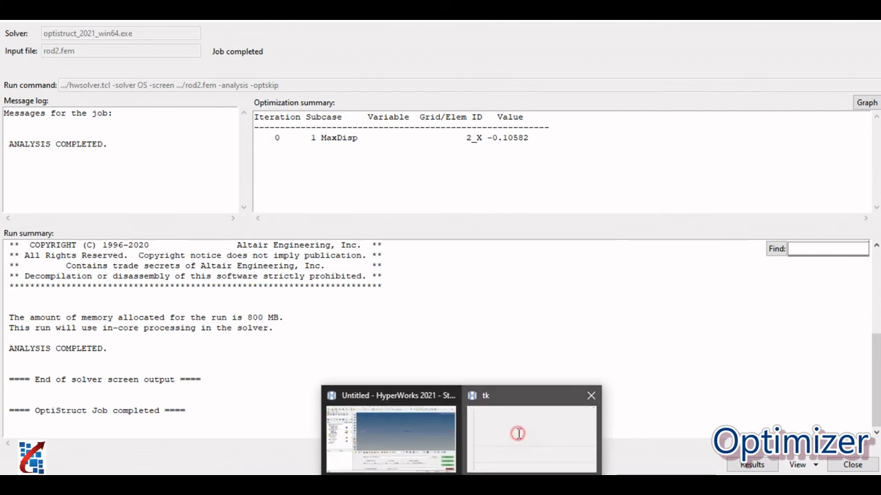
{"action": "left_click", "coordinate": [856, 466]}
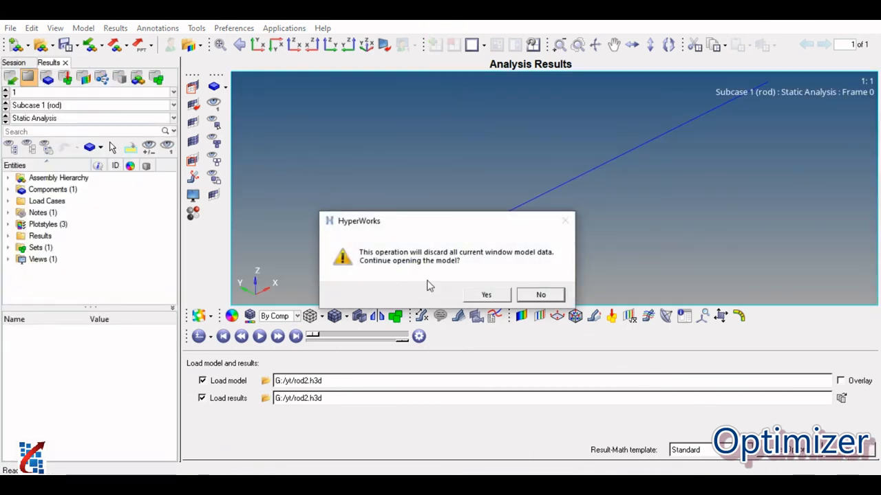
{"action": "left_click", "coordinate": [486, 294]}
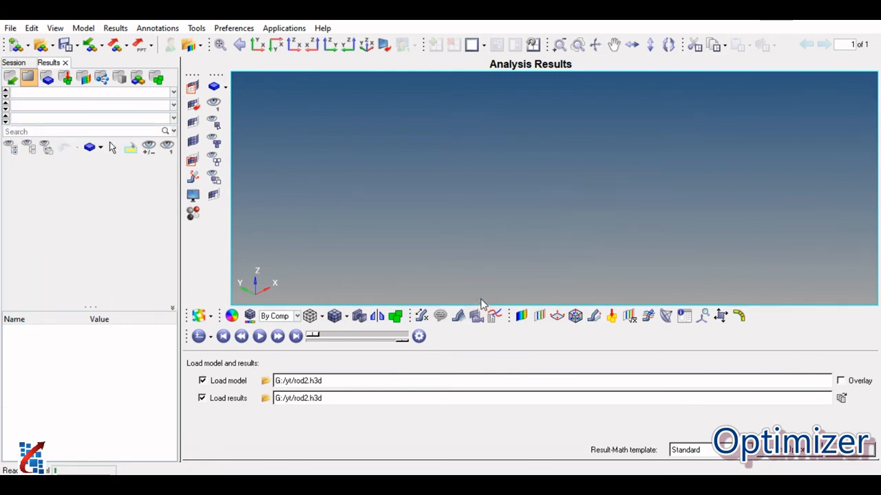
Contour the rod's displacement magnitude and compare it with the analytical displacement on the ROD slide in PowerPoint.
{"action": "left_click", "coordinate": [521, 316]}
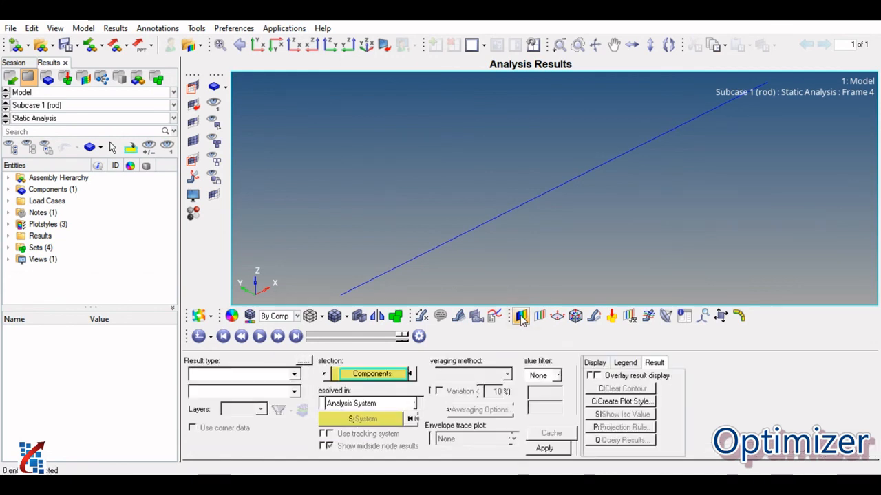
{"action": "left_click", "coordinate": [554, 448]}
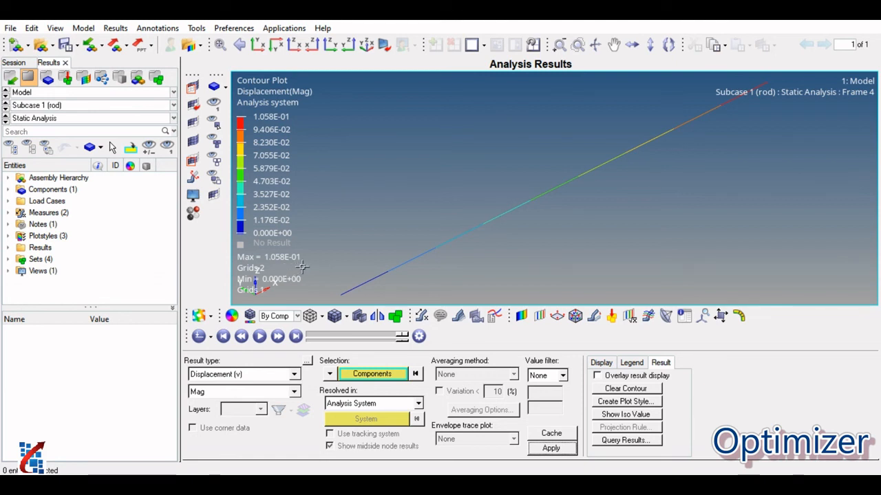
{"action": "left_click", "coordinate": [430, 484]}
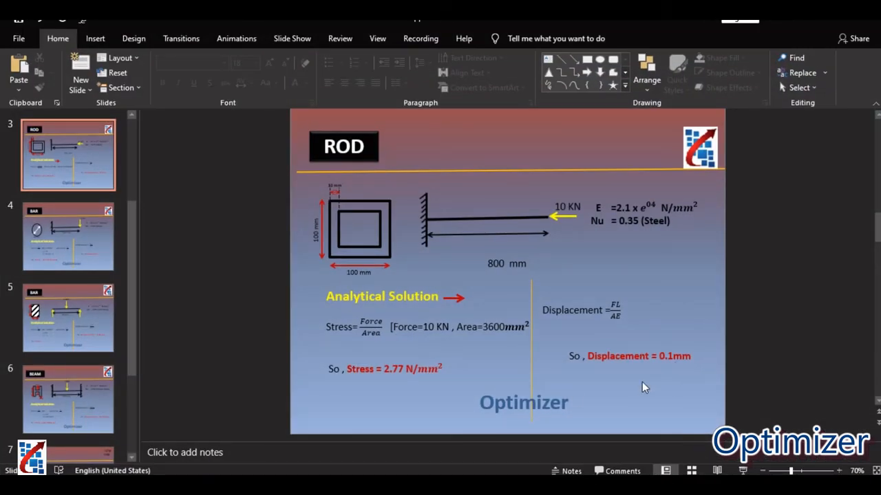
{"action": "mouse_move", "coordinate": [461, 484]}
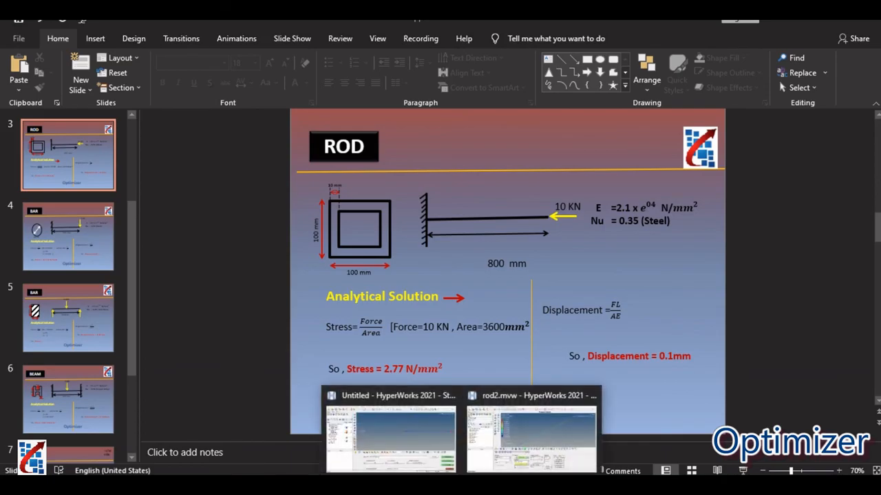
{"action": "left_click", "coordinate": [518, 441]}
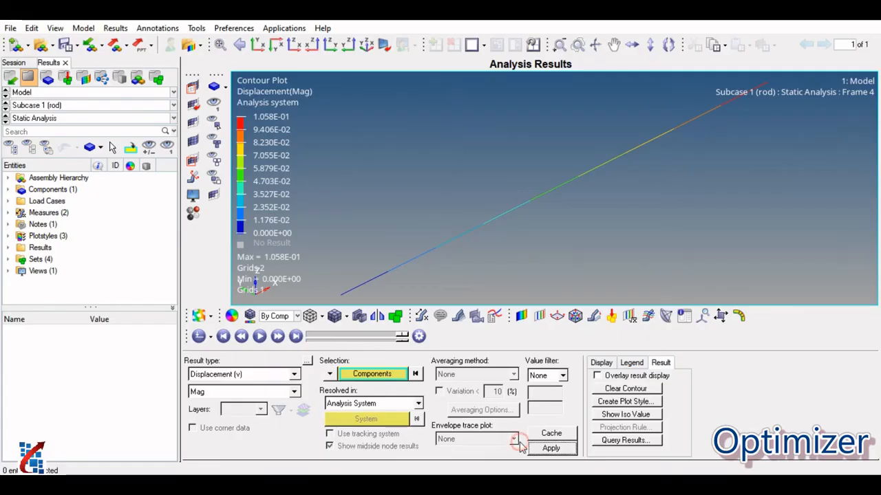
Contour the 1D element stresses as CROD/CONROD Axial Stress and compare them with the analytical stress on the PowerPoint ROD slide.
{"action": "left_click", "coordinate": [241, 373]}
{"action": "left_click", "coordinate": [234, 397]}
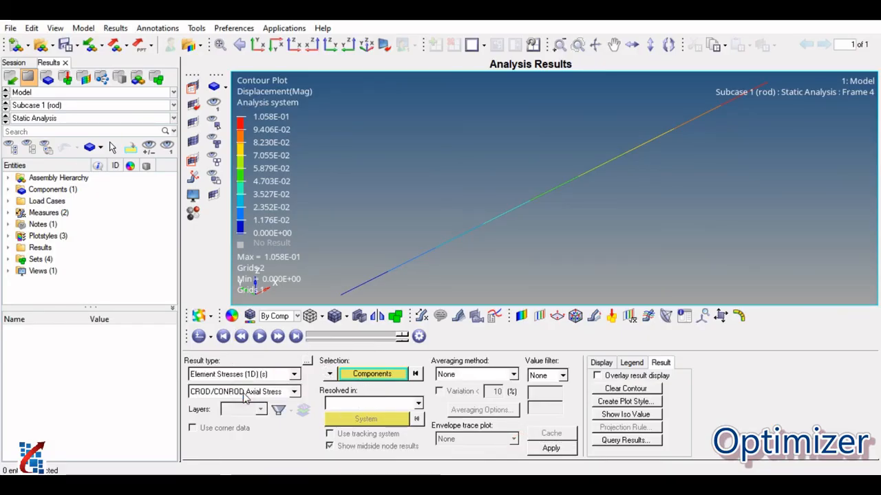
{"action": "left_click", "coordinate": [551, 449]}
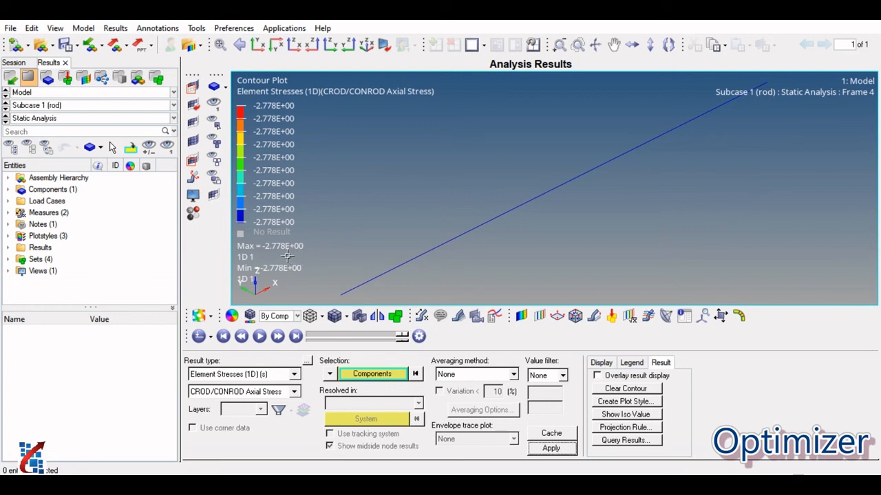
{"action": "mouse_move", "coordinate": [432, 485]}
{"action": "left_click", "coordinate": [393, 411]}
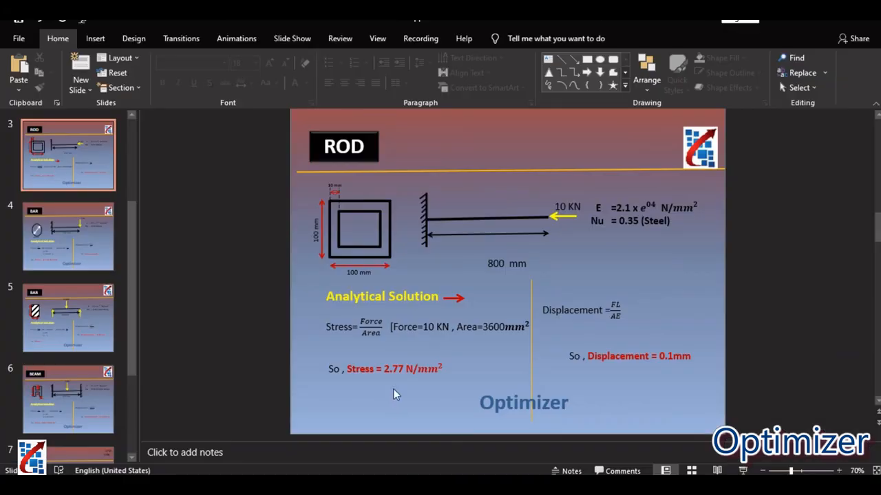